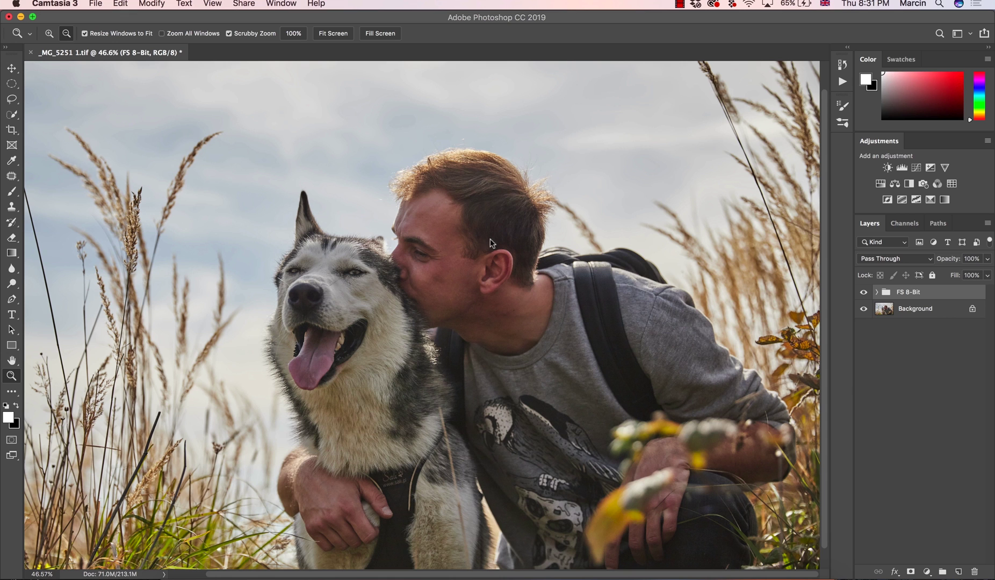
- Zoom in on the man and dog, then toggle the FS 8-Bit group off and on to compare
{"action": "left_click", "coordinate": [462, 260]}
{"action": "left_click_drag", "start_coordinate": [455, 260], "coordinate": [487, 275]}
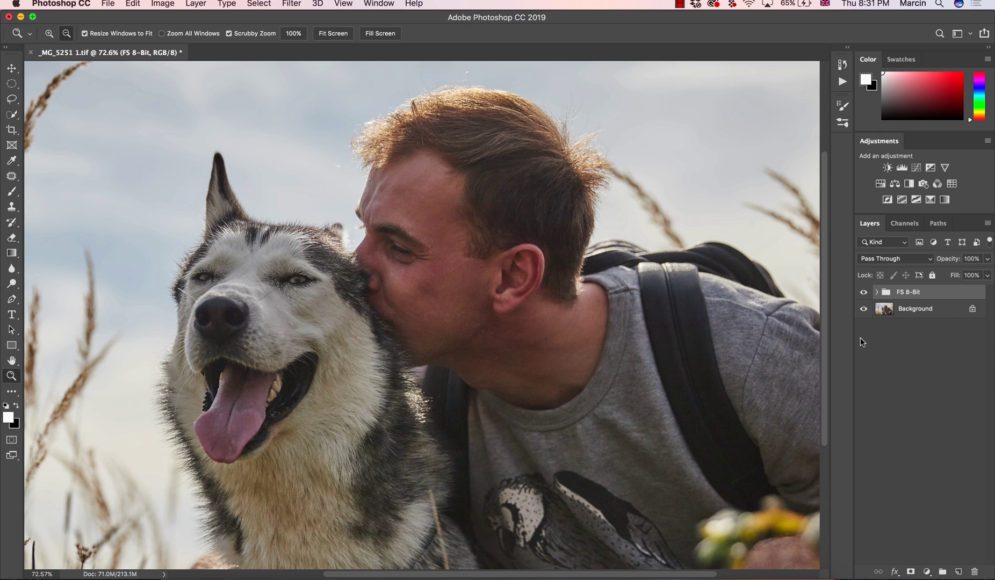
{"action": "left_click", "coordinate": [863, 292]}
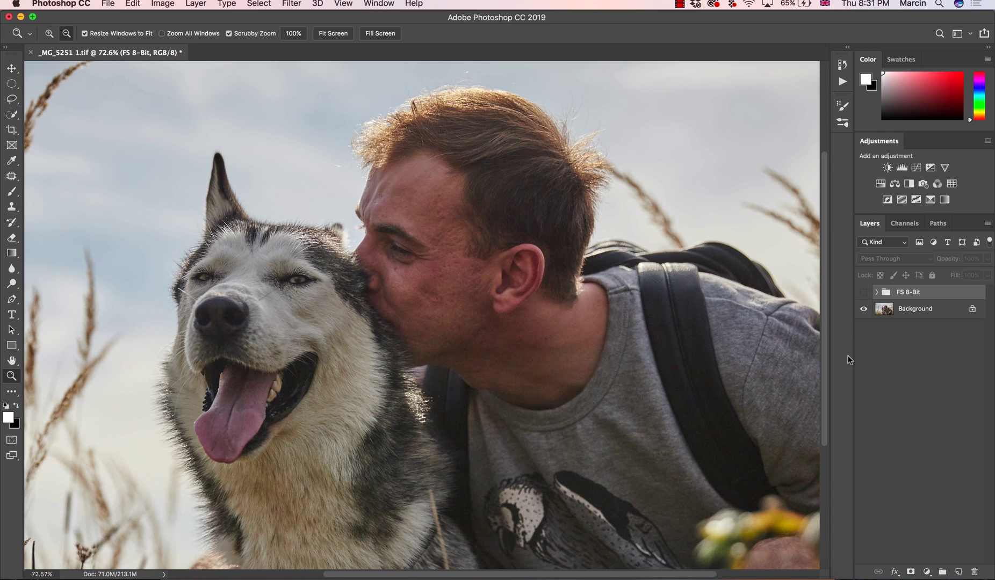
{"action": "left_click", "coordinate": [863, 291]}
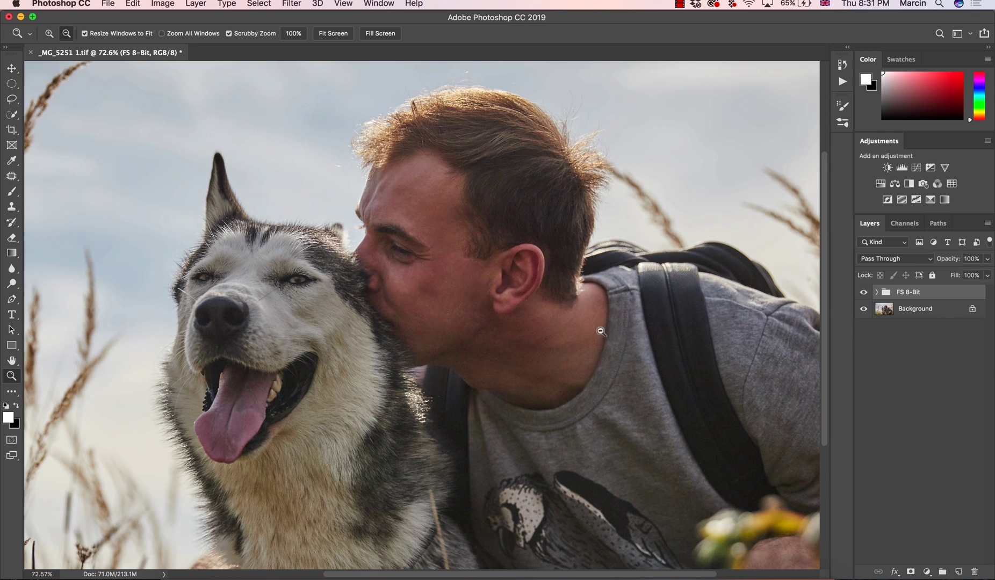
- Delete the FS 8-Bit retouch group and zoom in on the man's face
{"action": "left_click", "coordinate": [603, 357]}
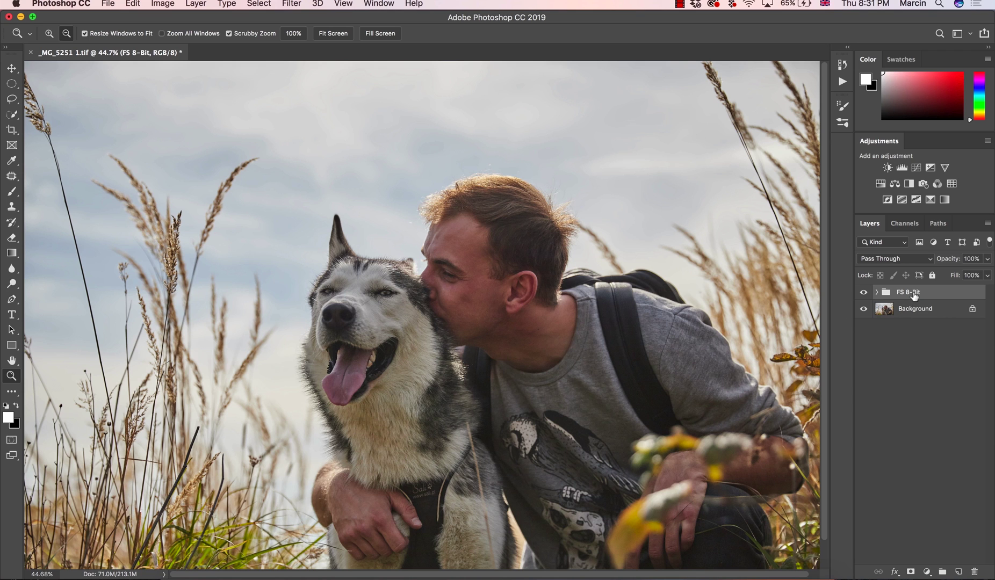
{"action": "key", "text": "Delete"}
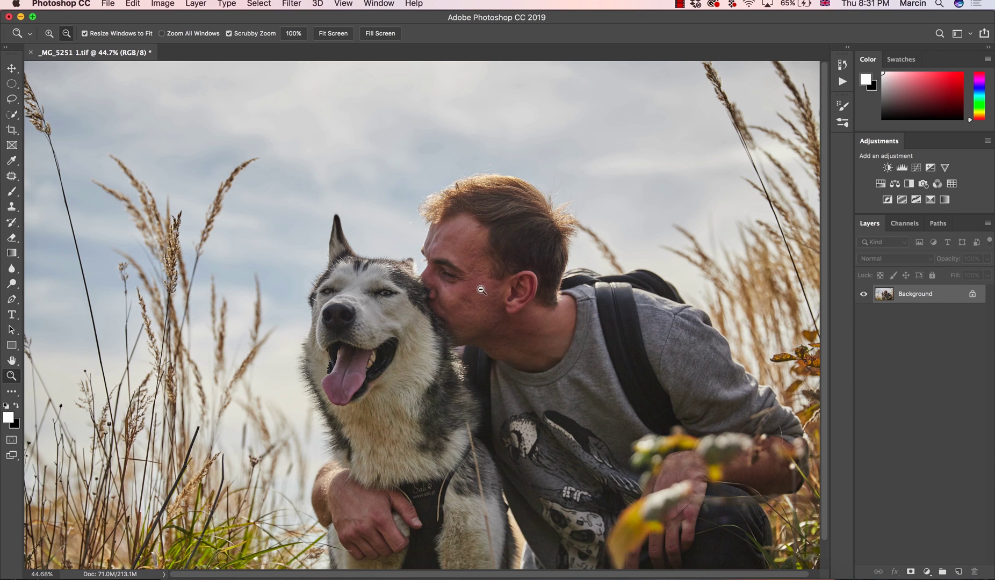
{"action": "mouse_move", "coordinate": [480, 293]}
{"action": "left_mouse_down"}
{"action": "mouse_move", "coordinate": [484, 285]}
{"action": "mouse_move", "coordinate": [488, 311]}
{"action": "left_mouse_up"}
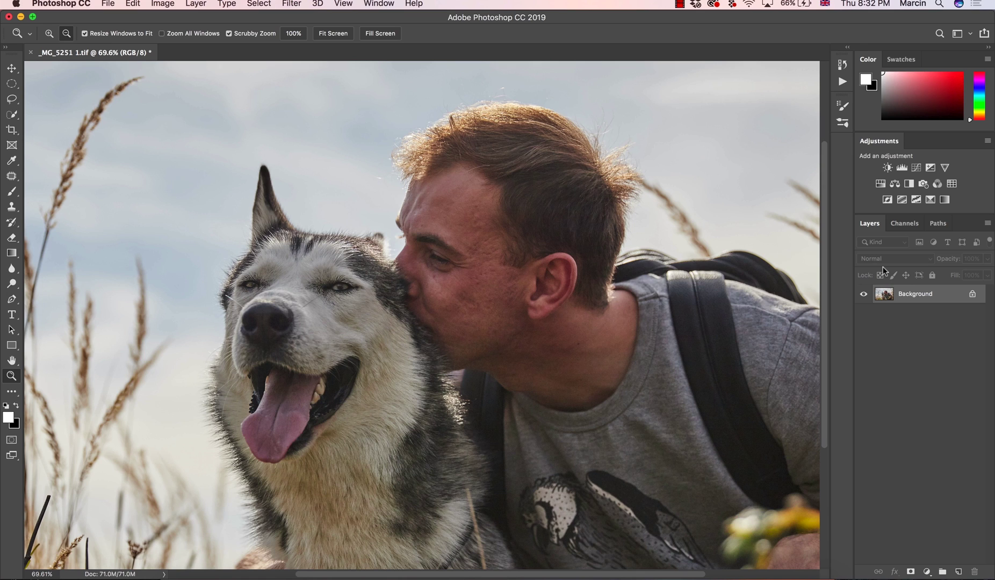
- Stamp the visible image onto a new layer and name it LOW
{"action": "left_click", "coordinate": [959, 571]}
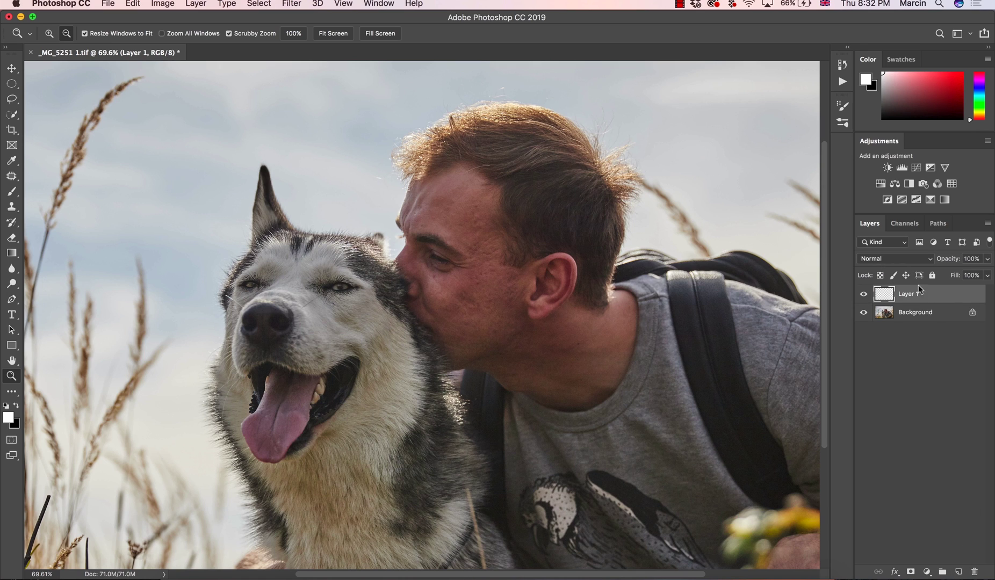
{"action": "key", "text": "super+alt+shift+e"}
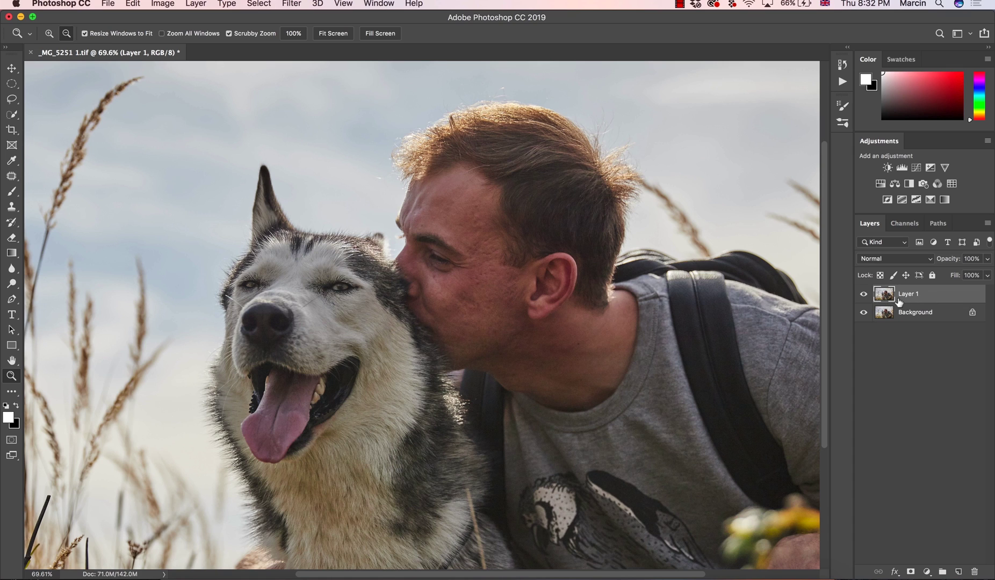
{"action": "double_click", "coordinate": [913, 297]}
{"action": "type", "text": "LOW"}
{"action": "key", "text": "Return"}
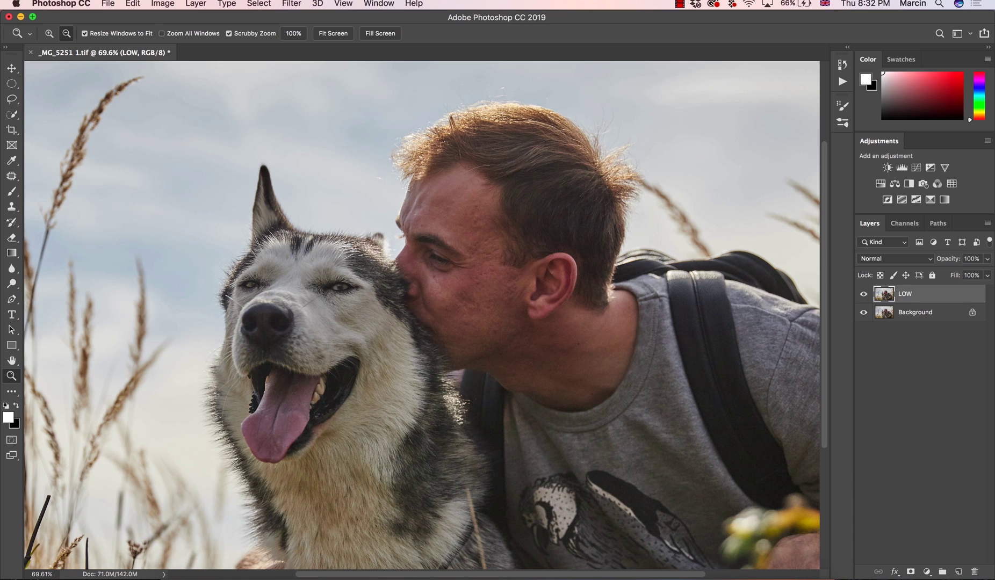
- Duplicate the LOW layer and rename the copy HIGH
{"action": "key", "text": "super+j"}
{"action": "double_click", "coordinate": [915, 295]}
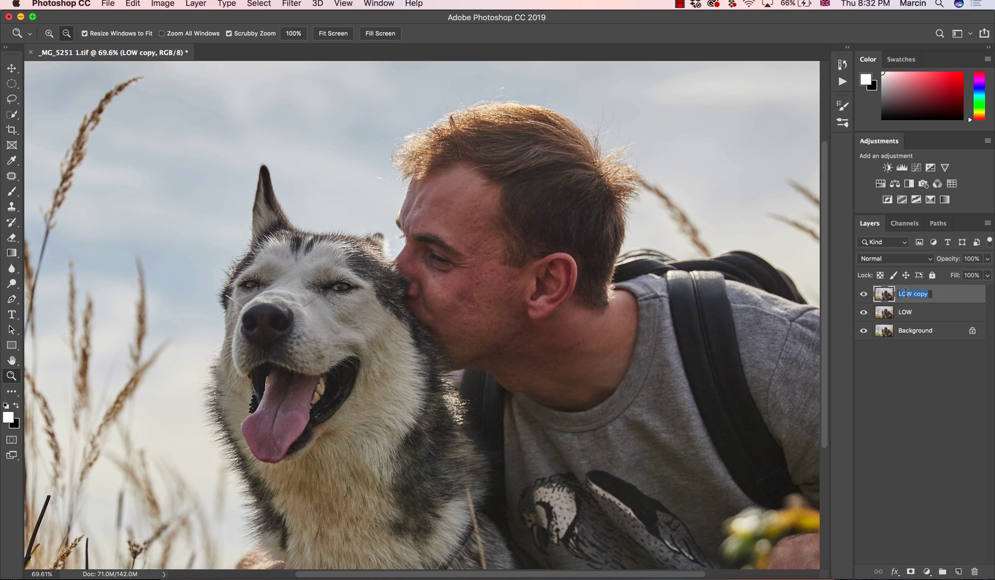
{"action": "type", "text": "HIGH"}
{"action": "key", "text": "Return"}
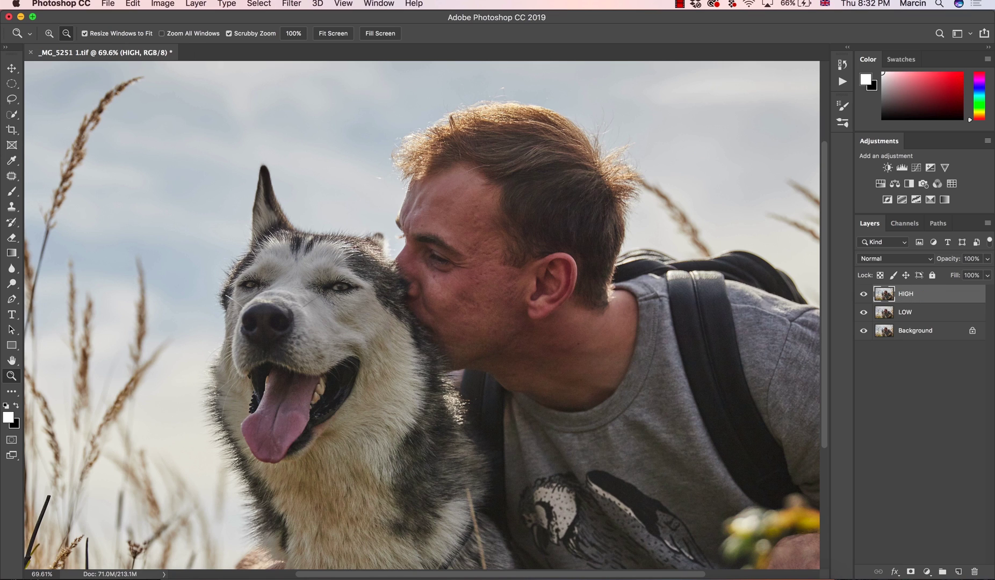
- Hide HIGH and apply a 10-pixel Gaussian Blur to the LOW layer
{"action": "left_click", "coordinate": [864, 294]}
{"action": "left_click", "coordinate": [883, 311]}
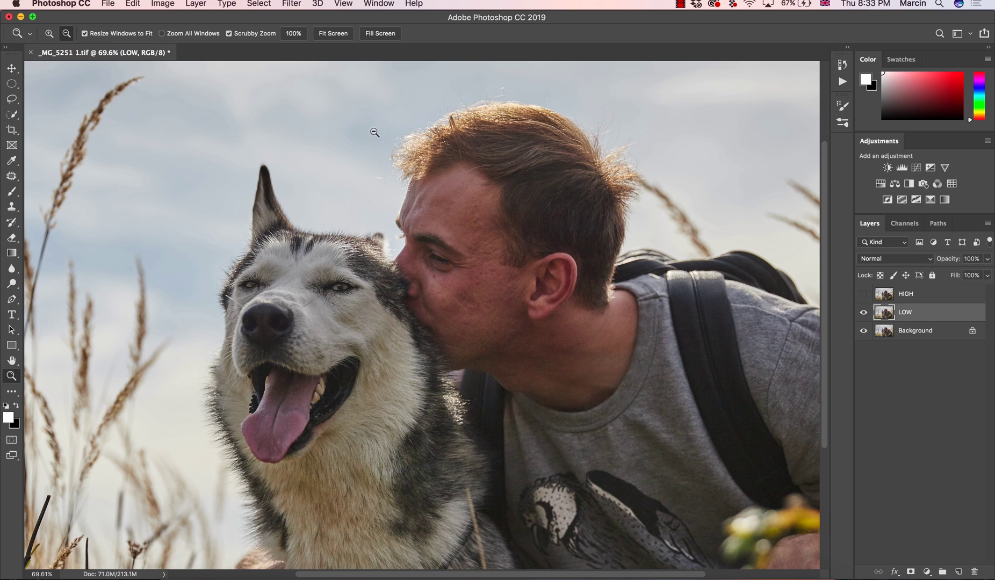
{"action": "left_click", "coordinate": [295, 7]}
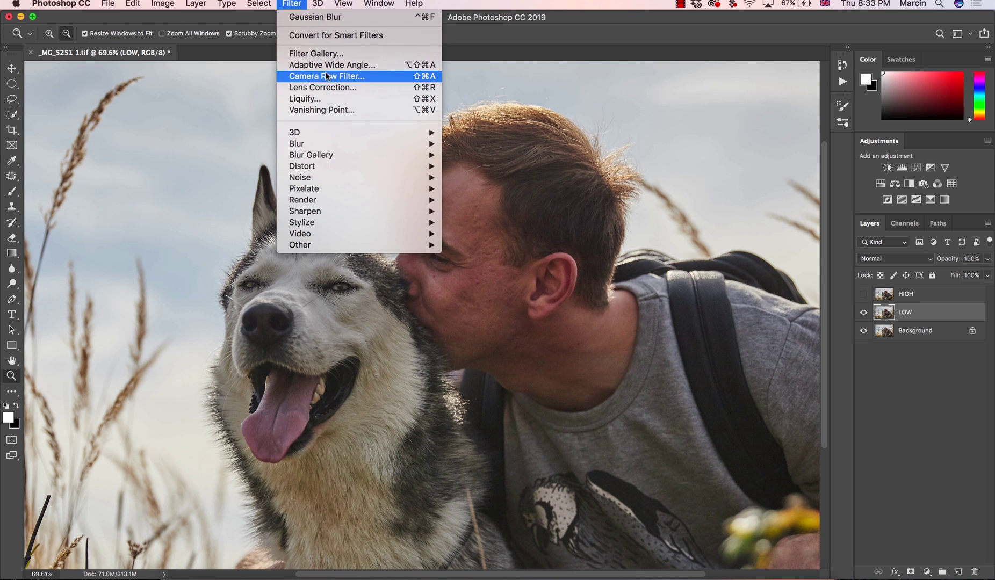
{"action": "mouse_move", "coordinate": [375, 144]}
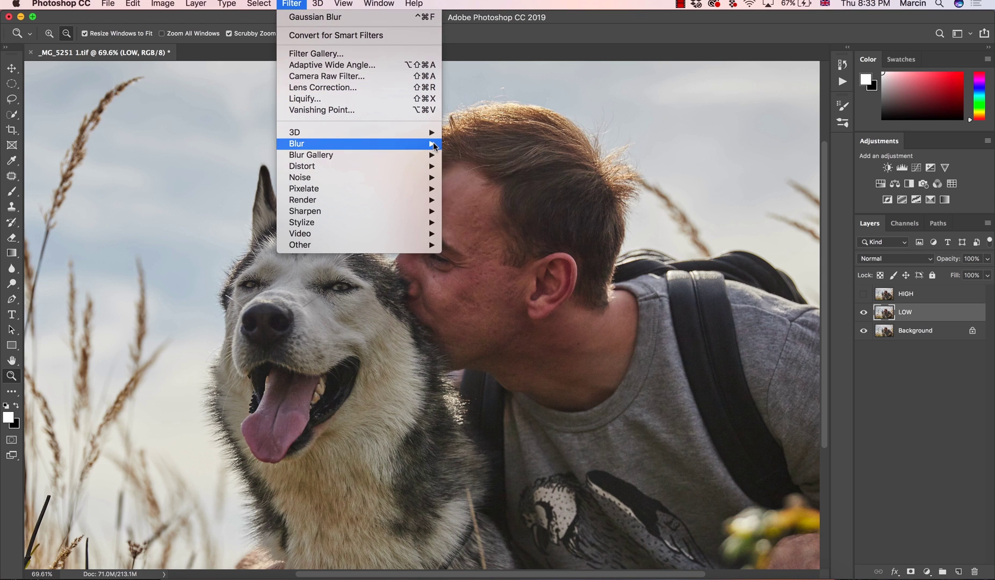
{"action": "left_click", "coordinate": [478, 189]}
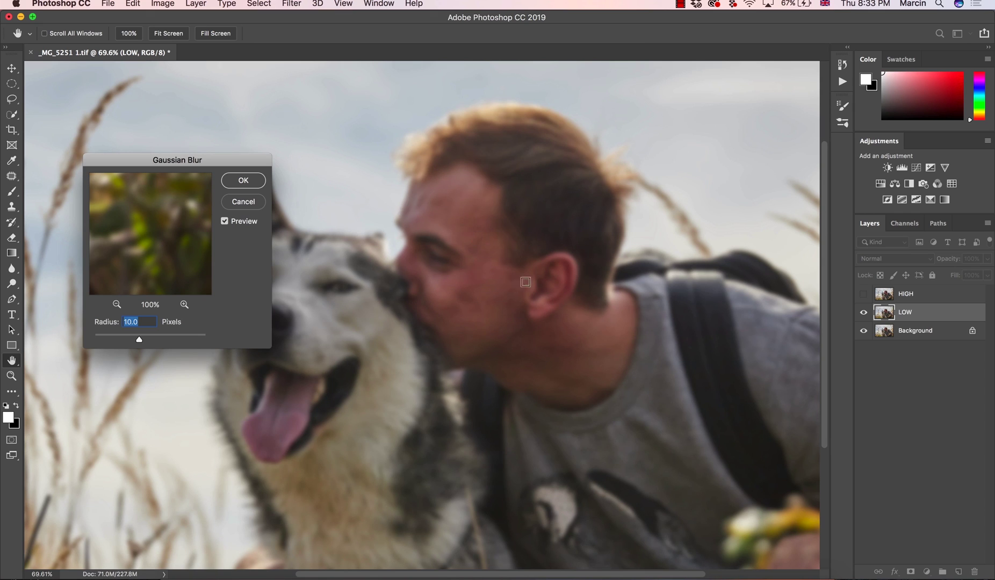
{"action": "left_click_drag", "start_coordinate": [129, 335], "coordinate": [133, 337]}
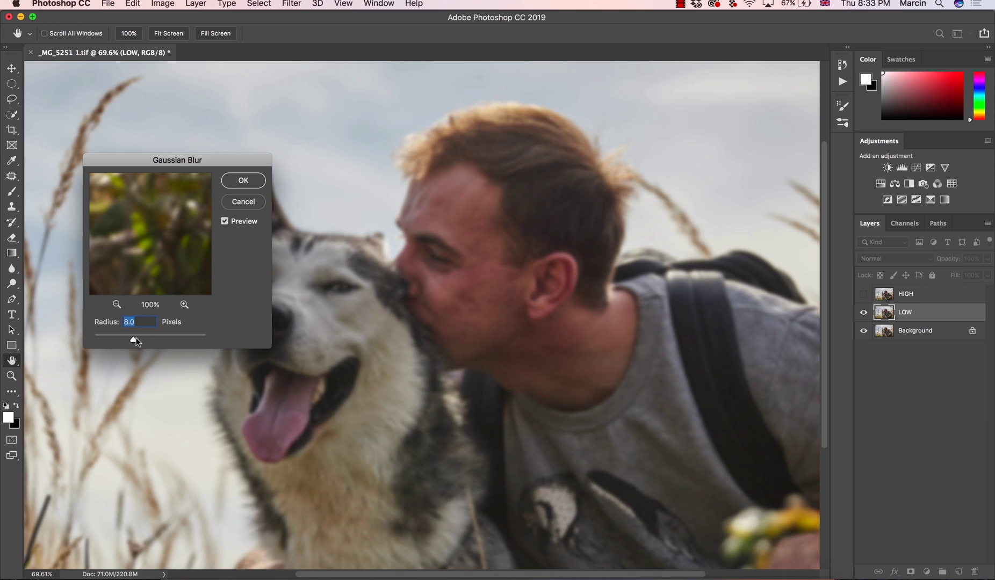
{"action": "left_click_drag", "start_coordinate": [138, 337], "coordinate": [140, 336]}
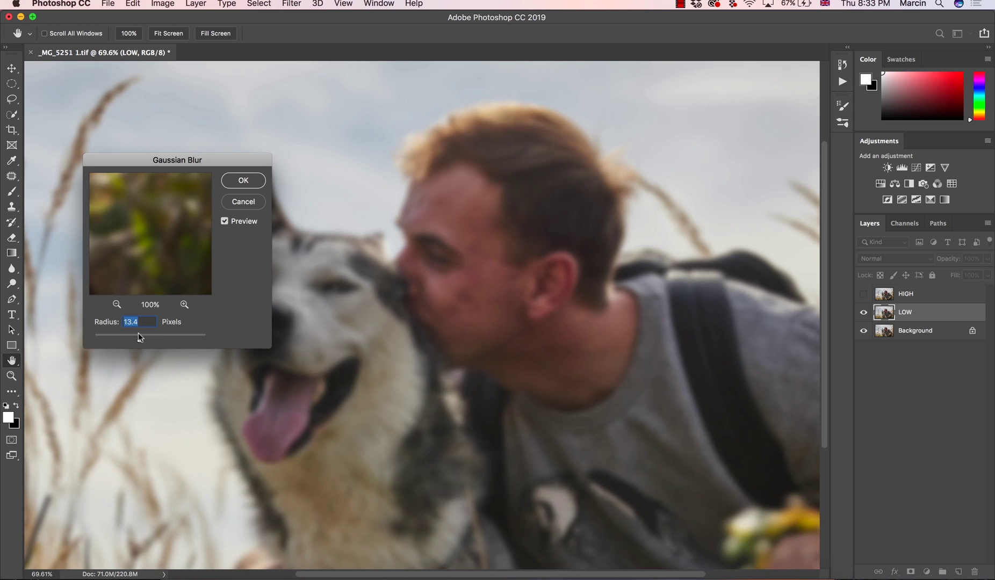
{"action": "type", "text": "10"}
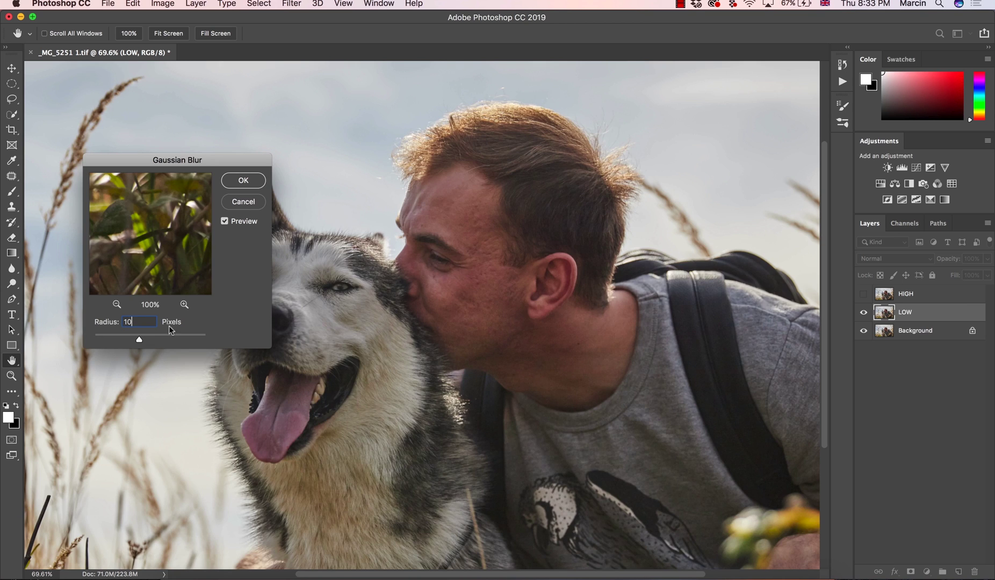
{"action": "left_click", "coordinate": [242, 182]}
- Zoom in on the blurred face, then show and select the HIGH layer again
{"action": "key", "text": "z"}
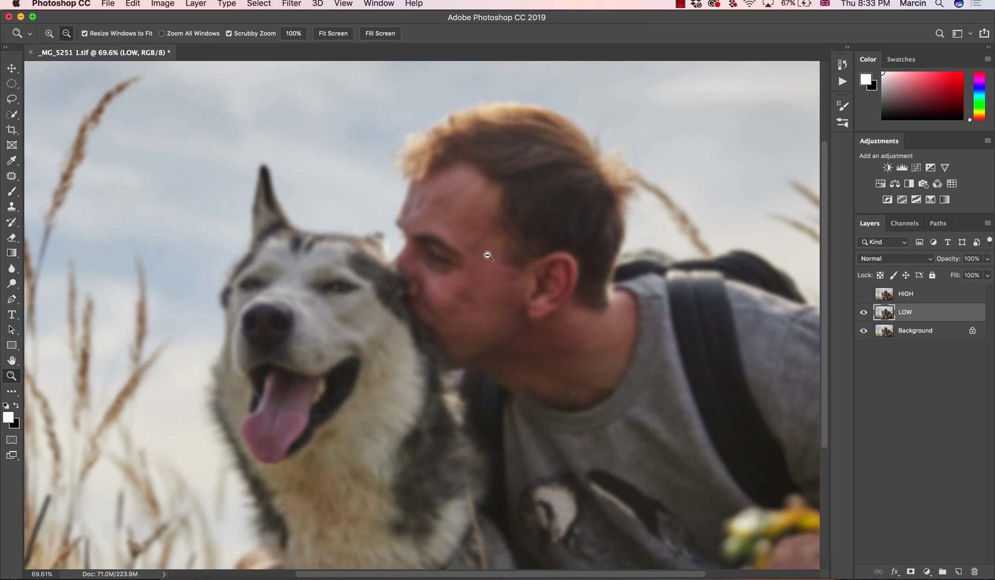
{"action": "left_click_drag", "start_coordinate": [455, 252], "coordinate": [484, 262]}
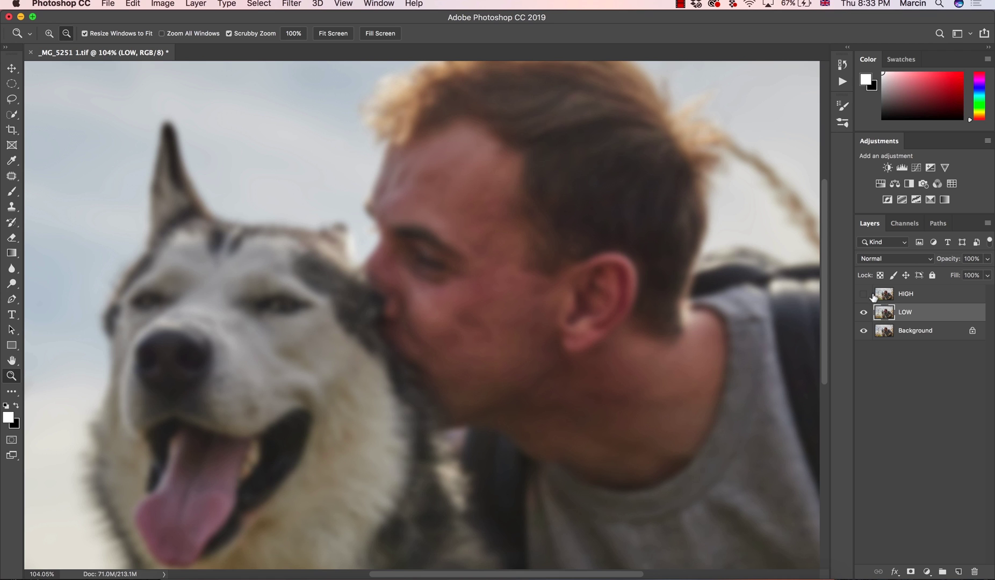
{"action": "left_click", "coordinate": [864, 294]}
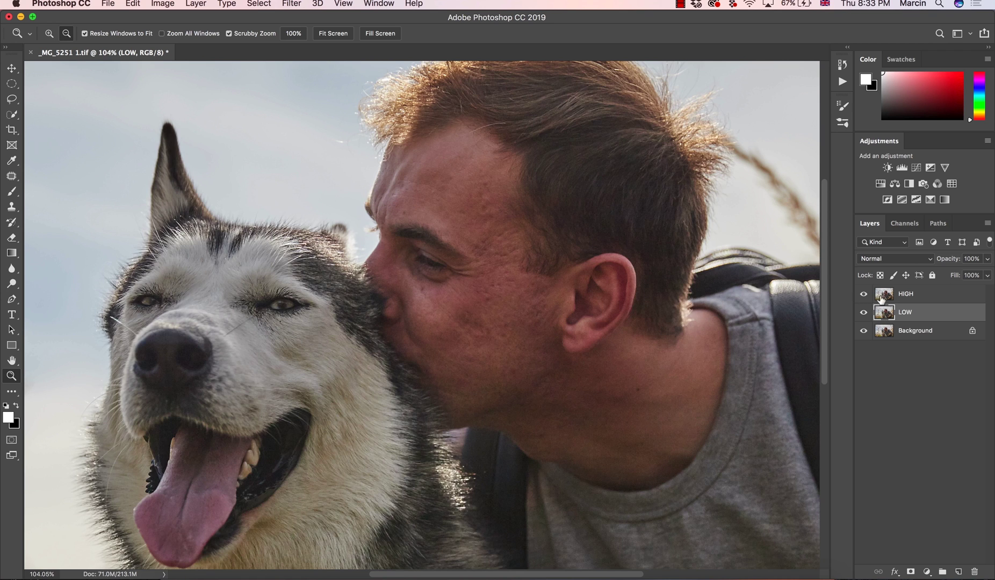
{"action": "left_click", "coordinate": [882, 295]}
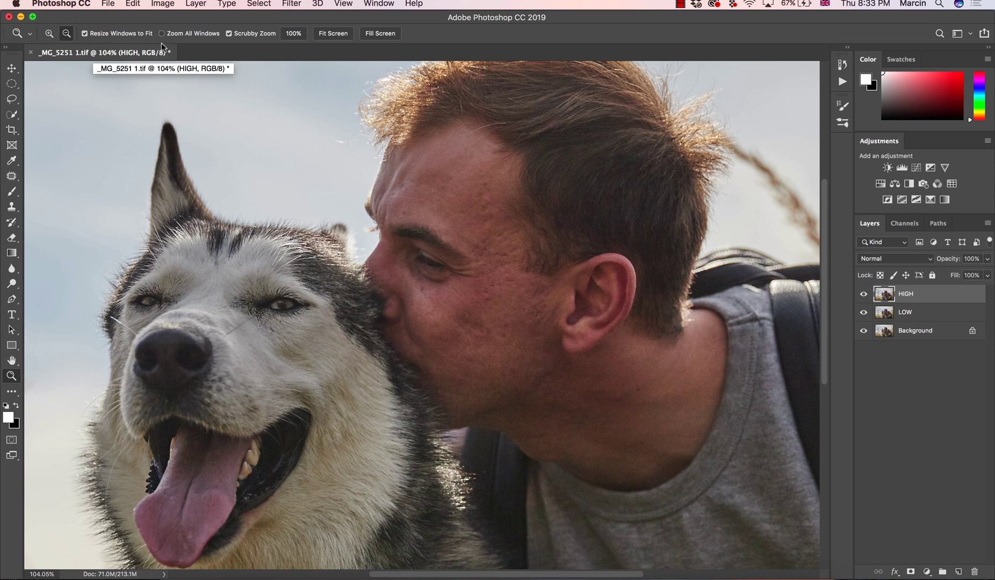
- In Apply Image, use the LOW layer as source with Subtract blending, Scale 2, Offset 128
{"action": "left_click", "coordinate": [160, 5]}
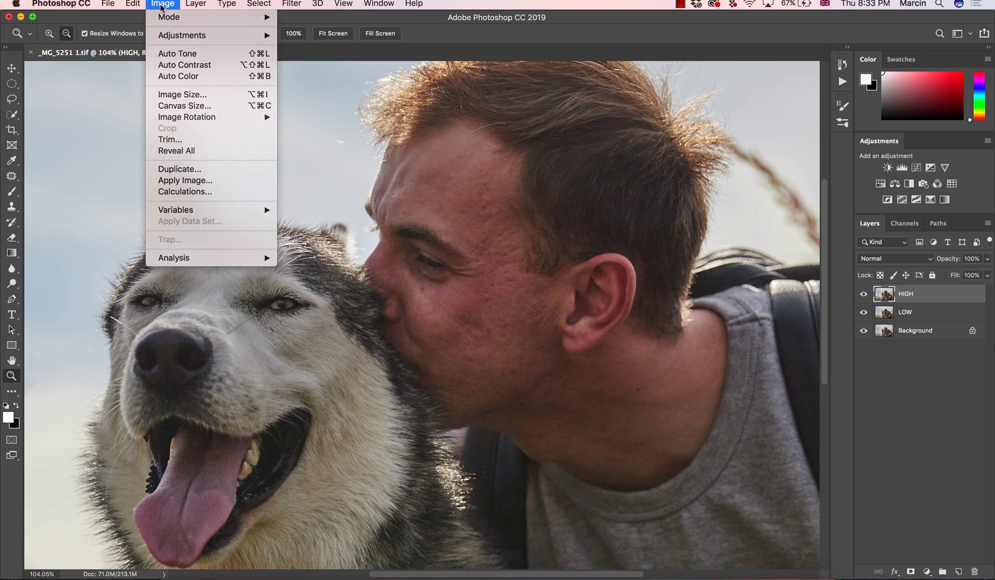
{"action": "left_click", "coordinate": [178, 181]}
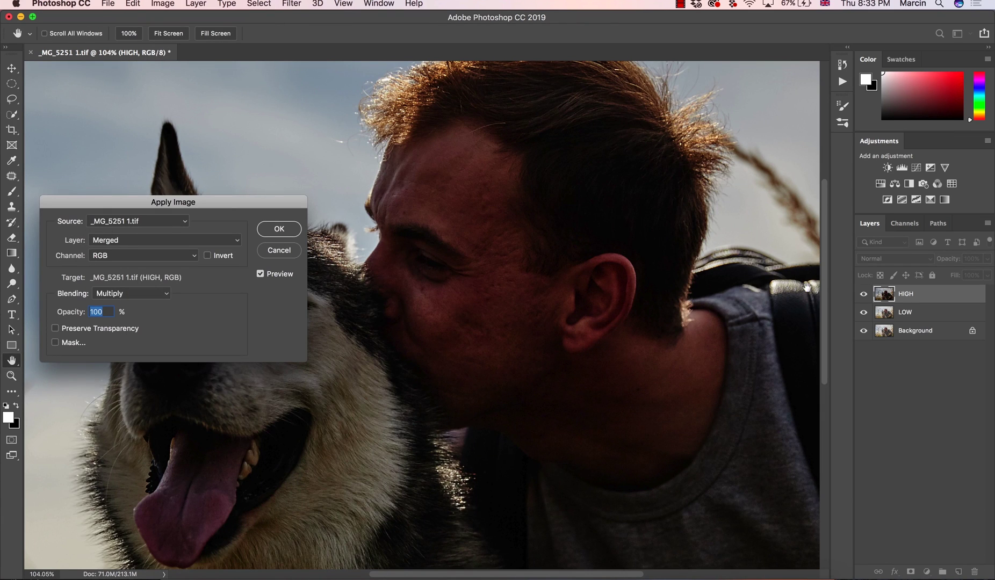
{"action": "left_click", "coordinate": [127, 240]}
{"action": "left_click", "coordinate": [102, 267]}
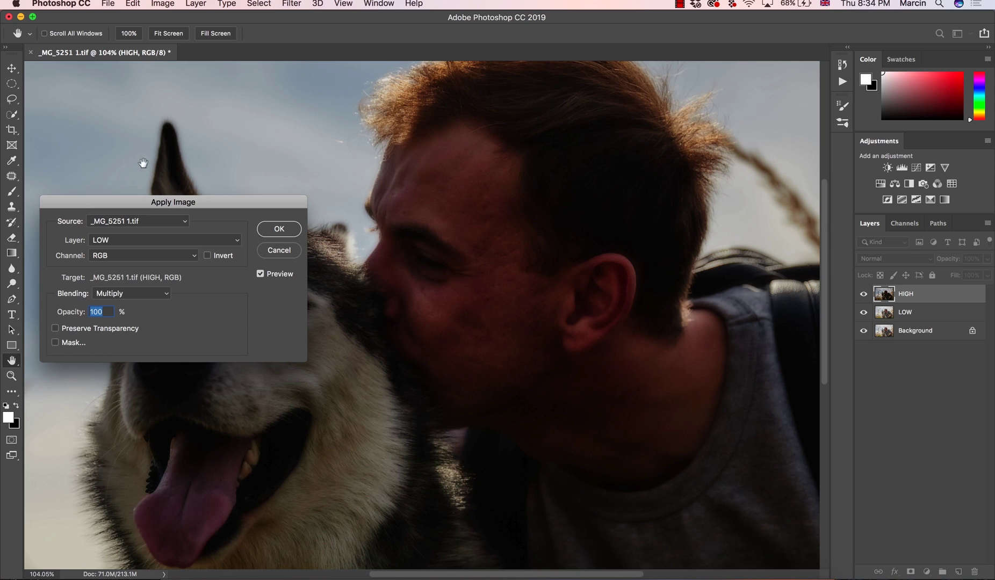
{"action": "left_click", "coordinate": [138, 293]}
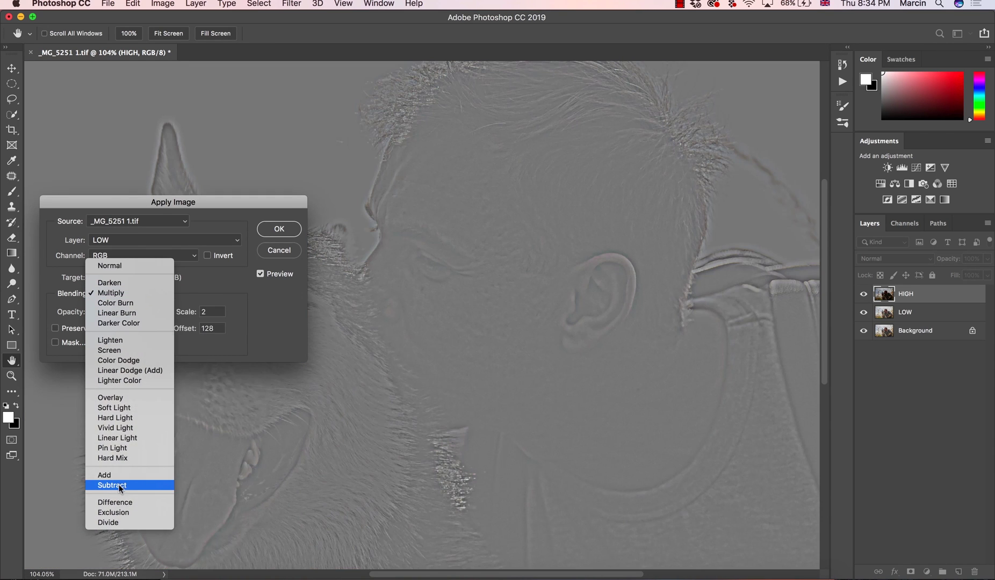
{"action": "left_click", "coordinate": [120, 484]}
{"action": "double_click", "coordinate": [203, 312]}
{"action": "type", "text": "2"}
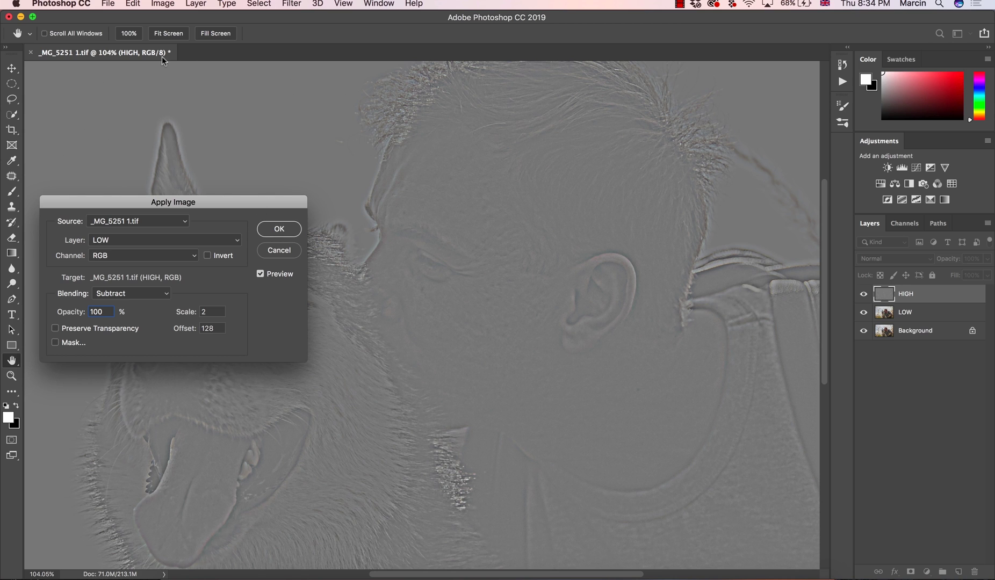
- Test Add blending with Invert, then revert to Subtract without inverting
{"action": "left_click", "coordinate": [121, 295]}
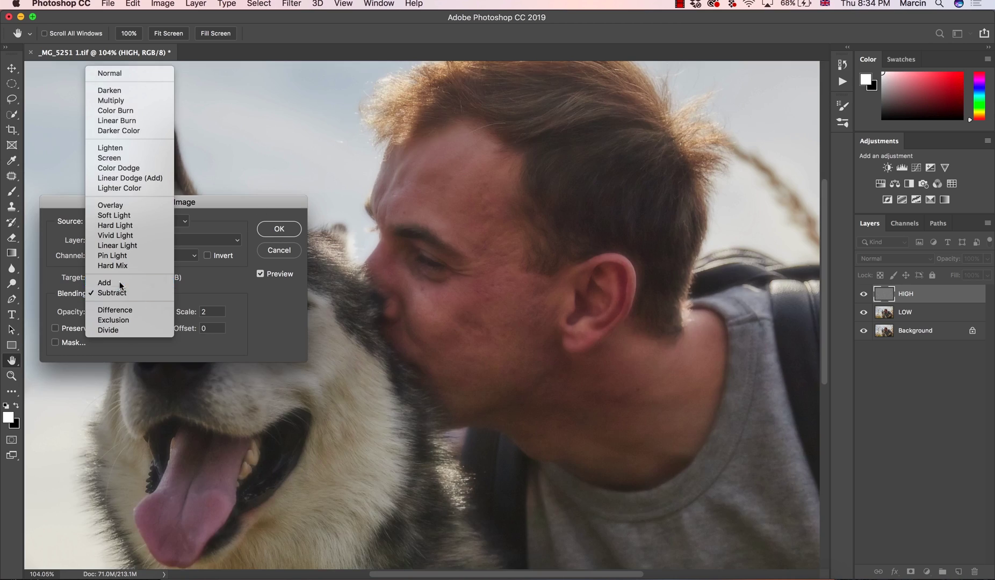
{"action": "left_click", "coordinate": [119, 281]}
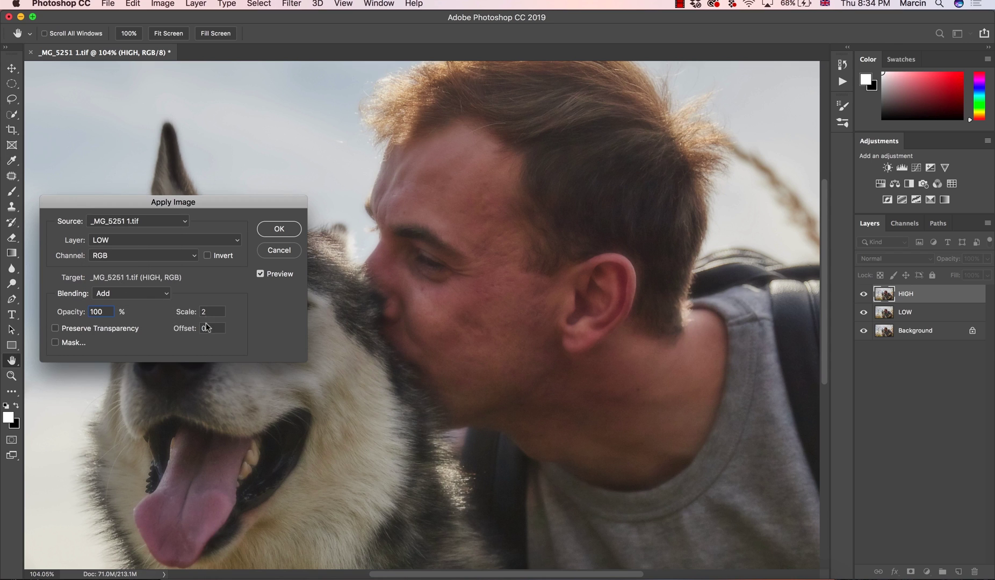
{"action": "left_click", "coordinate": [208, 256]}
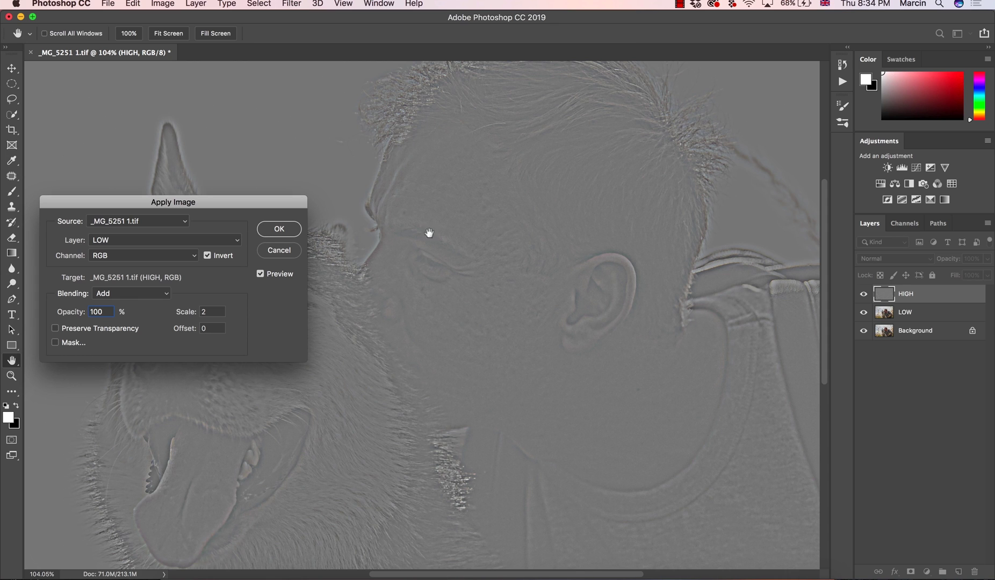
{"action": "left_click", "coordinate": [138, 298]}
{"action": "left_click", "coordinate": [140, 309]}
{"action": "left_click", "coordinate": [207, 255]}
- Apply the subtracted detail to HIGH and set HIGH's blend mode to Linear Light
{"action": "left_click", "coordinate": [274, 224]}
{"action": "key", "text": "z"}
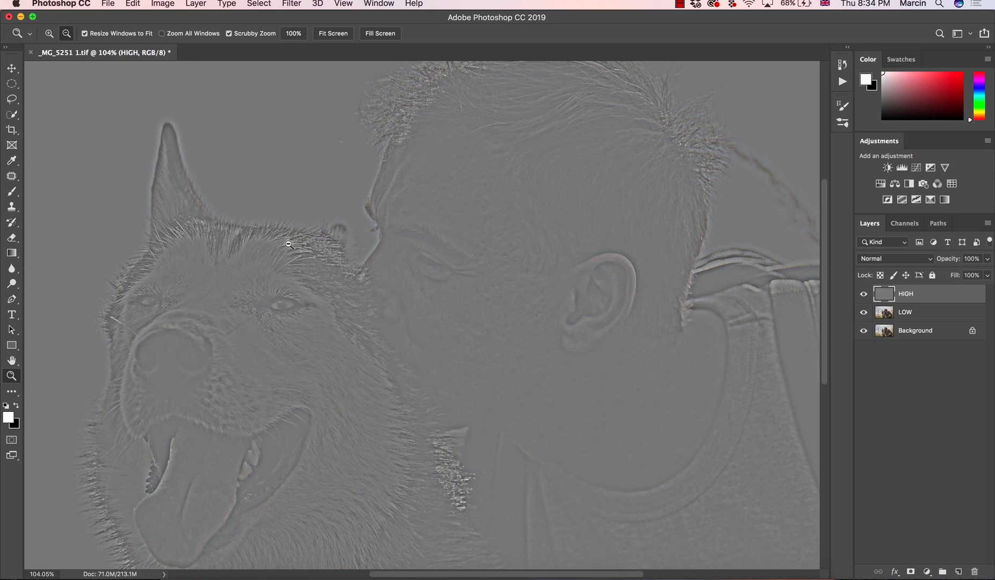
{"action": "mouse_move", "coordinate": [456, 257]}
{"action": "left_mouse_down"}
{"action": "mouse_move", "coordinate": [507, 269]}
{"action": "mouse_move", "coordinate": [466, 265]}
{"action": "mouse_move", "coordinate": [477, 257]}
{"action": "mouse_move", "coordinate": [469, 253]}
{"action": "left_mouse_up"}
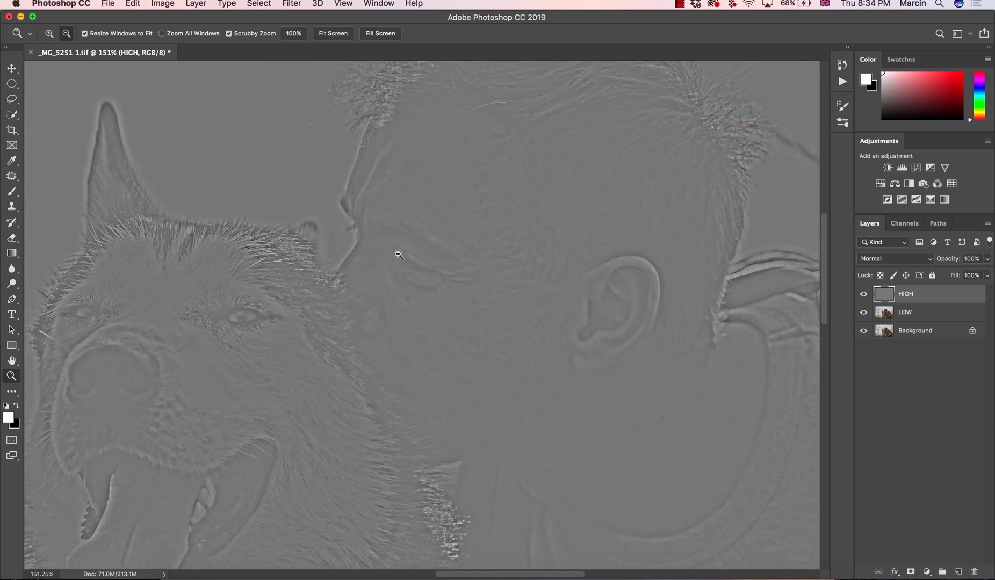
{"action": "left_click_drag", "start_coordinate": [398, 257], "coordinate": [236, 288]}
{"action": "scroll", "coordinate": [511, 323], "scroll_direction": "down", "scroll_amount": 5}
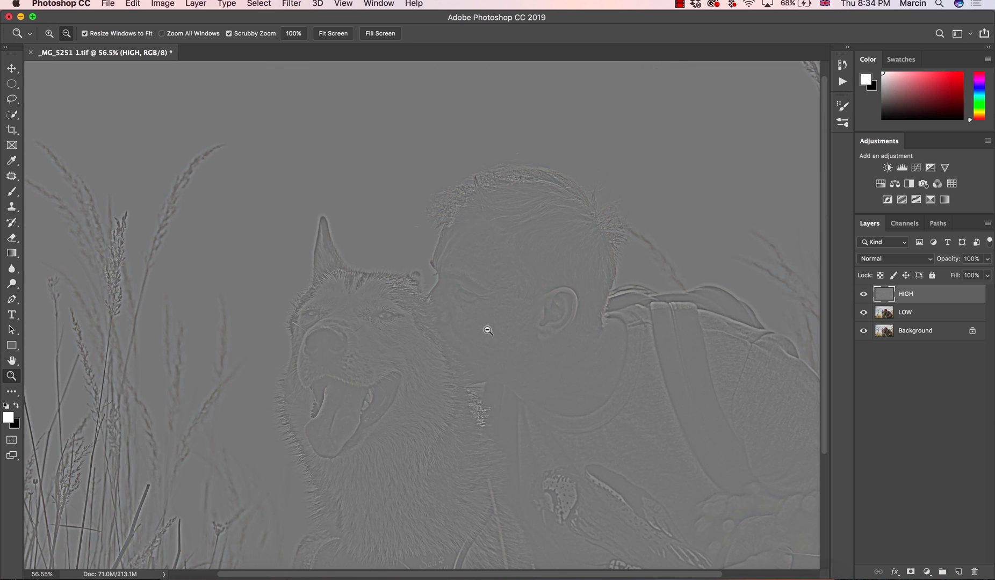
{"action": "left_click_drag", "start_coordinate": [466, 314], "coordinate": [514, 330]}
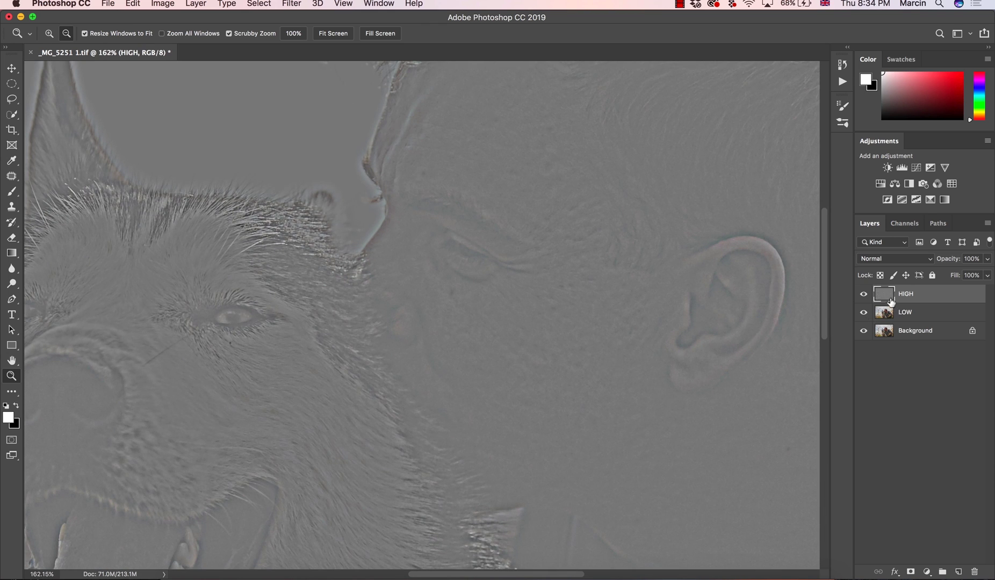
{"action": "left_click", "coordinate": [877, 260]}
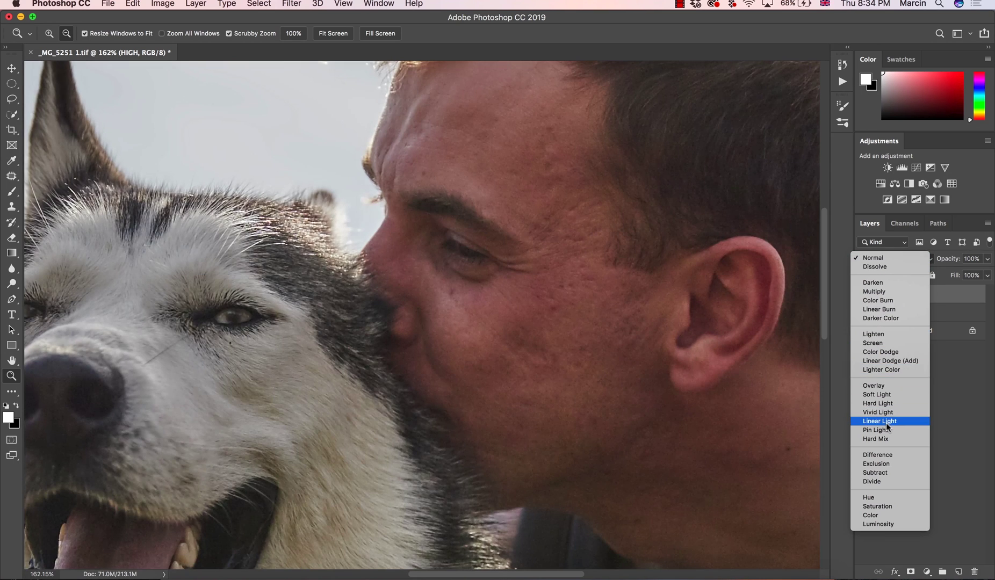
{"action": "left_click", "coordinate": [886, 422]}
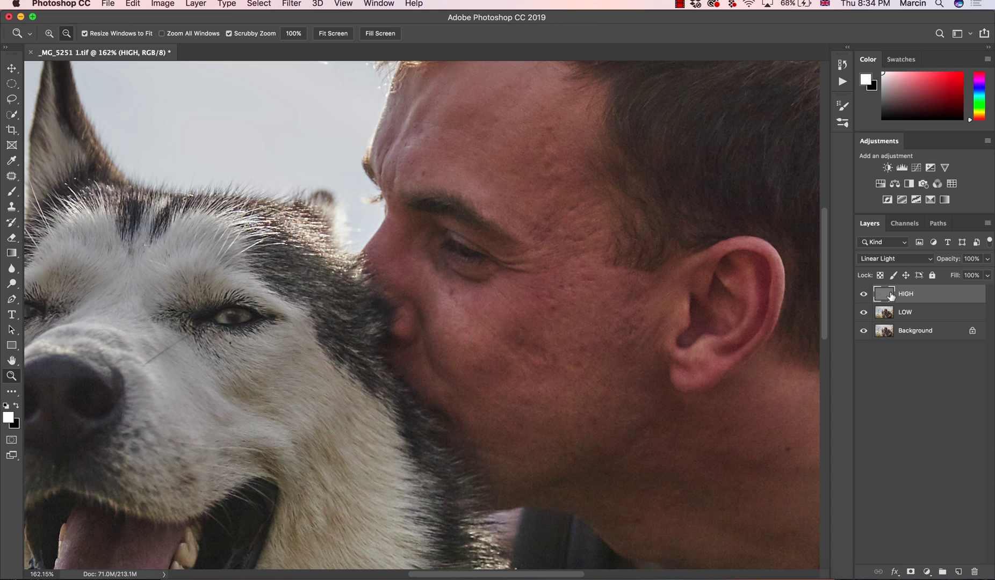
- Select the Clone Stamp Tool with a 25 px Hard Round brush and dismiss the refused-clone error
{"action": "left_click_drag", "start_coordinate": [548, 147], "coordinate": [575, 173]}
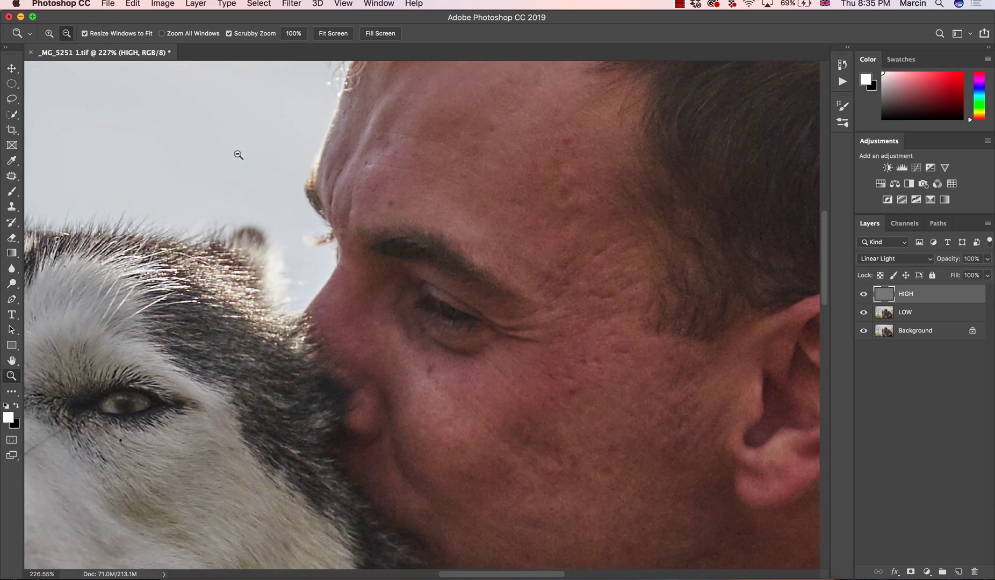
{"action": "left_click", "coordinate": [12, 206]}
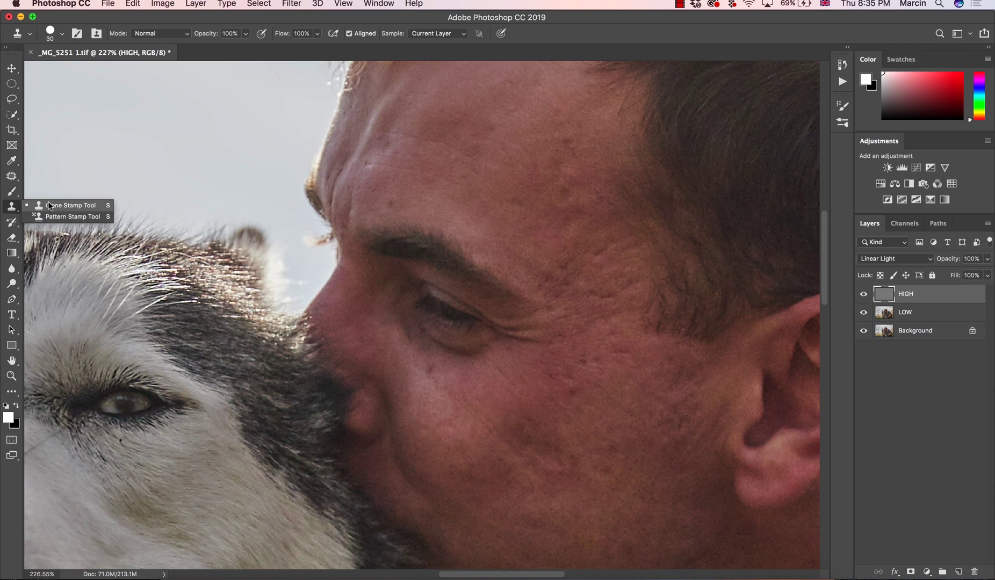
{"action": "left_click", "coordinate": [50, 206]}
{"action": "left_click", "coordinate": [56, 35]}
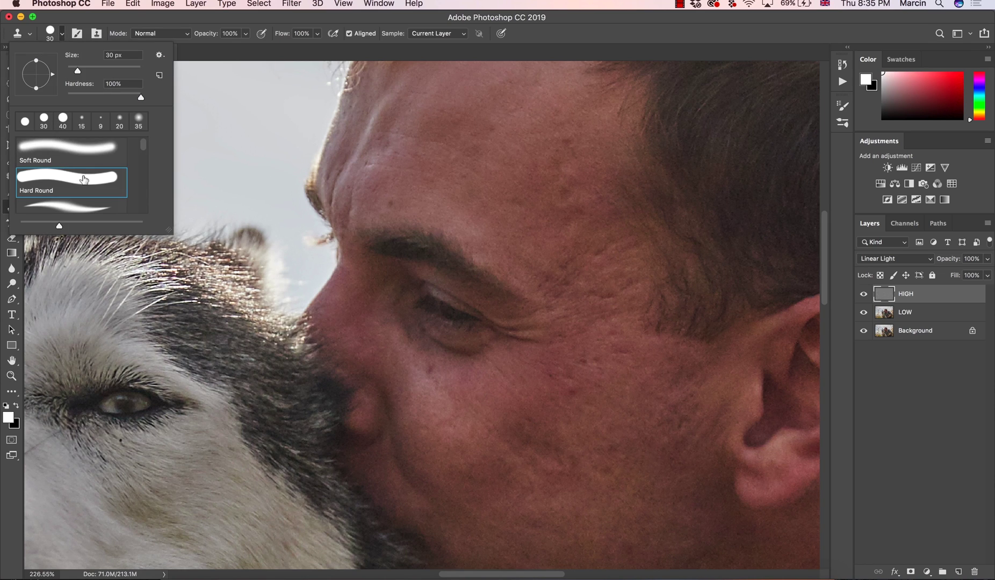
{"action": "left_click", "coordinate": [567, 38]}
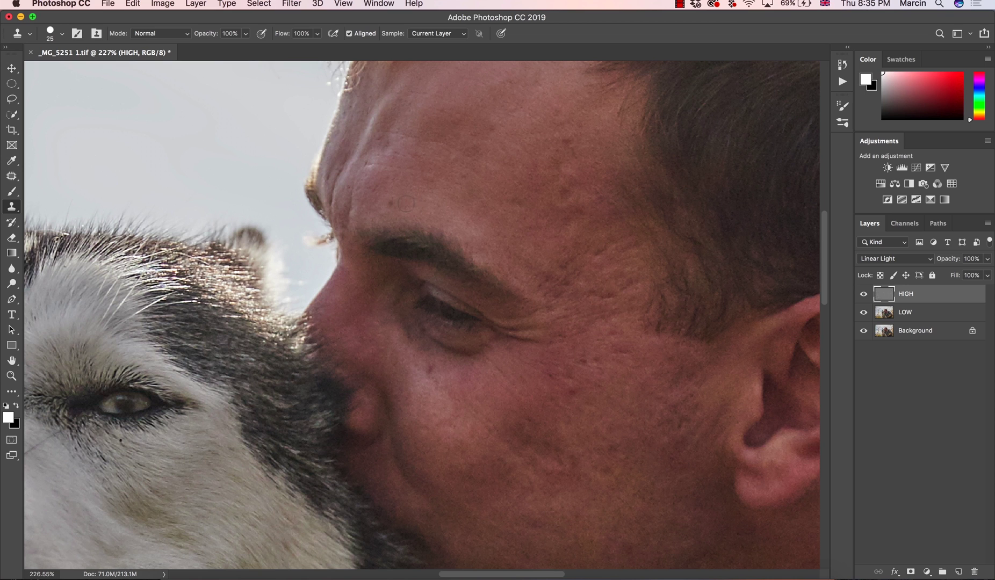
{"action": "right_click", "coordinate": [401, 203]}
{"action": "left_click", "coordinate": [407, 186]}
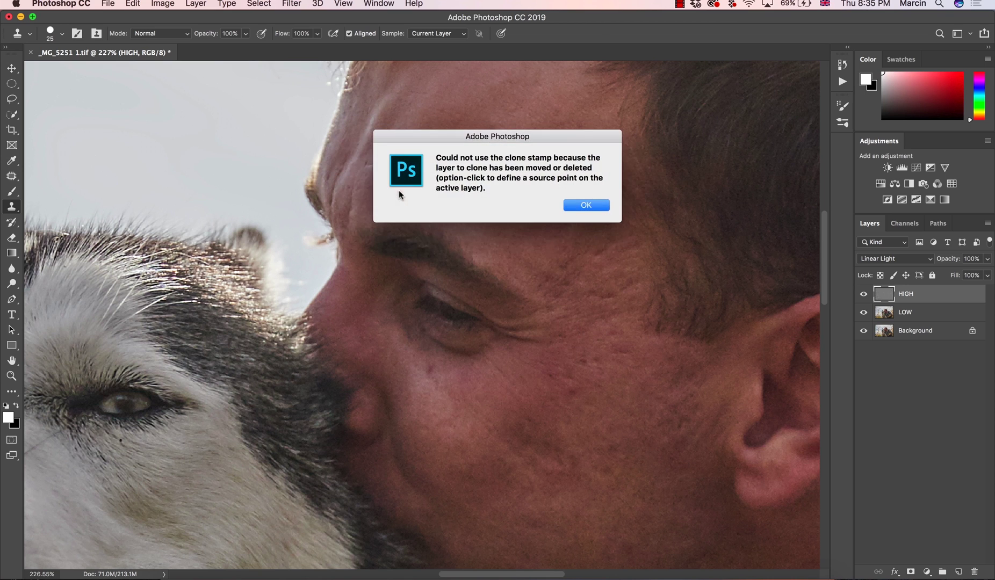
{"action": "left_click", "coordinate": [587, 205]}
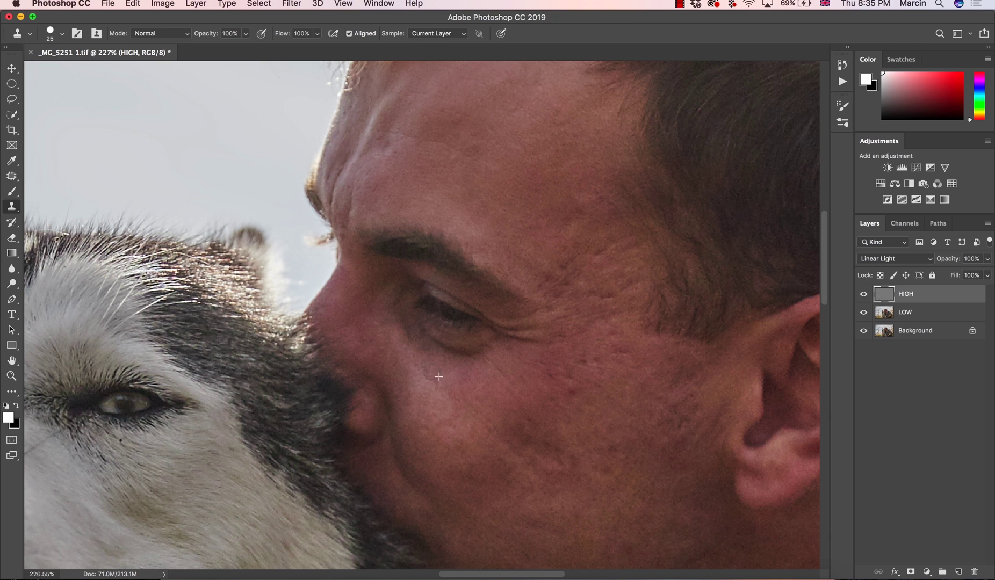
- Clone clean skin over the dark cheek blemishes and the fine wrinkles beside the eye
{"action": "left_click_drag", "start_coordinate": [475, 396], "coordinate": [493, 324]}
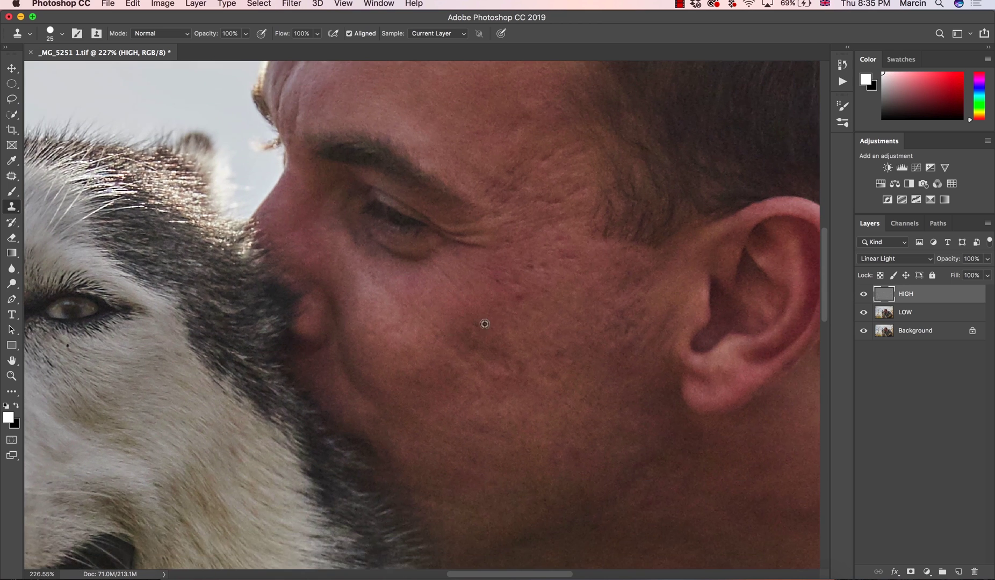
{"action": "left_click", "coordinate": [540, 301], "text": "alt"}
{"action": "left_click", "coordinate": [525, 283]}
{"action": "mouse_move", "coordinate": [513, 280]}
{"action": "left_mouse_down"}
{"action": "mouse_move", "coordinate": [544, 275]}
{"action": "mouse_move", "coordinate": [539, 269]}
{"action": "mouse_move", "coordinate": [579, 256]}
{"action": "mouse_move", "coordinate": [543, 230]}
{"action": "mouse_move", "coordinate": [575, 229]}
{"action": "mouse_move", "coordinate": [543, 217]}
{"action": "mouse_move", "coordinate": [578, 227]}
{"action": "left_mouse_up"}
{"action": "left_click", "coordinate": [518, 285], "text": "alt"}
{"action": "left_click", "coordinate": [548, 263], "text": "alt"}
{"action": "left_click", "coordinate": [515, 251], "text": "alt"}
- Enlarge the brush to 40 px and clone smooth texture over the forehead and temple wrinkles
{"action": "key", "text": "bracketright"}
{"action": "key", "text": "bracketright"}
{"action": "key", "text": "bracketright"}
{"action": "left_click", "coordinate": [507, 146], "text": "alt"}
{"action": "mouse_move", "coordinate": [513, 174]}
{"action": "left_mouse_down"}
{"action": "mouse_move", "coordinate": [560, 150]}
{"action": "mouse_move", "coordinate": [492, 190]}
{"action": "mouse_move", "coordinate": [513, 197]}
{"action": "mouse_move", "coordinate": [504, 198]}
{"action": "mouse_move", "coordinate": [519, 164]}
{"action": "mouse_move", "coordinate": [517, 177]}
{"action": "mouse_move", "coordinate": [557, 198]}
{"action": "mouse_move", "coordinate": [539, 188]}
{"action": "mouse_move", "coordinate": [567, 177]}
{"action": "mouse_move", "coordinate": [578, 189]}
{"action": "mouse_move", "coordinate": [549, 201]}
{"action": "mouse_move", "coordinate": [499, 183]}
{"action": "mouse_move", "coordinate": [531, 183]}
{"action": "mouse_move", "coordinate": [534, 200]}
{"action": "mouse_move", "coordinate": [574, 199]}
{"action": "left_mouse_up"}
{"action": "left_click", "coordinate": [531, 170], "text": "alt"}
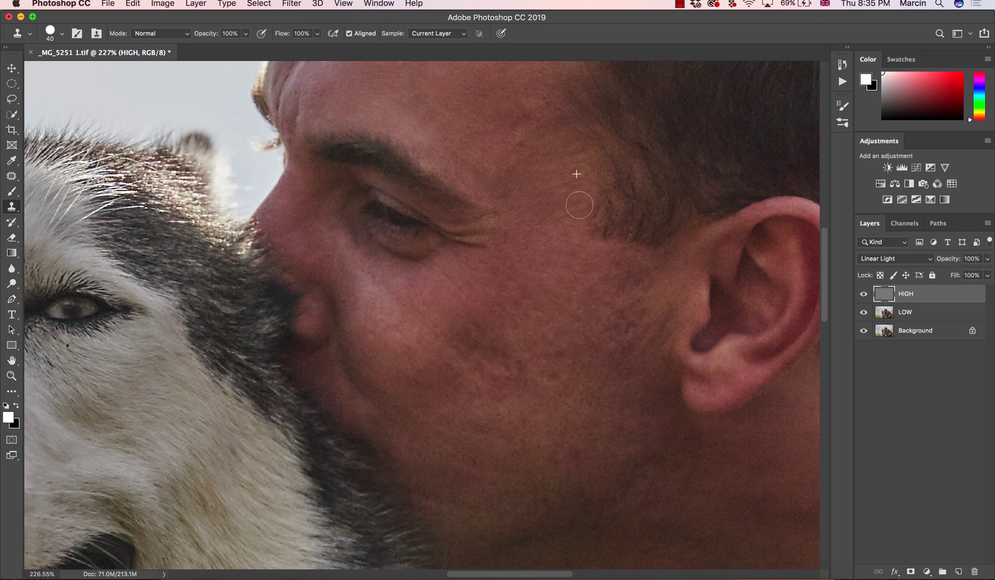
{"action": "left_click", "coordinate": [488, 142], "text": "alt"}
{"action": "left_click_drag", "start_coordinate": [518, 149], "coordinate": [518, 145]}
{"action": "left_click", "coordinate": [515, 195], "text": "alt"}
{"action": "mouse_move", "coordinate": [487, 190]}
{"action": "left_mouse_down"}
{"action": "mouse_move", "coordinate": [482, 170]}
{"action": "mouse_move", "coordinate": [463, 160]}
{"action": "left_mouse_up"}
{"action": "mouse_move", "coordinate": [509, 199]}
{"action": "left_mouse_down"}
{"action": "mouse_move", "coordinate": [510, 240]}
{"action": "mouse_move", "coordinate": [526, 247]}
{"action": "left_mouse_up"}
{"action": "left_click", "coordinate": [509, 258], "text": "alt"}
{"action": "left_click", "coordinate": [569, 343], "text": "alt"}
- Clone over the creases and spots across the cheek and lower cheek
{"action": "mouse_move", "coordinate": [574, 369]}
{"action": "left_mouse_down"}
{"action": "mouse_move", "coordinate": [547, 376]}
{"action": "mouse_move", "coordinate": [545, 356]}
{"action": "mouse_move", "coordinate": [546, 367]}
{"action": "mouse_move", "coordinate": [514, 367]}
{"action": "mouse_move", "coordinate": [492, 344]}
{"action": "mouse_move", "coordinate": [475, 365]}
{"action": "left_mouse_up"}
{"action": "left_click", "coordinate": [475, 366], "text": "alt"}
{"action": "left_click", "coordinate": [437, 350], "text": "alt"}
{"action": "left_click", "coordinate": [474, 383]}
{"action": "left_click", "coordinate": [578, 436], "text": "alt"}
{"action": "left_click", "coordinate": [568, 457]}
{"action": "left_click", "coordinate": [531, 439], "text": "alt"}
{"action": "left_click_drag", "start_coordinate": [557, 458], "coordinate": [556, 445]}
{"action": "left_click", "coordinate": [514, 441], "text": "alt"}
{"action": "left_click_drag", "start_coordinate": [482, 434], "coordinate": [478, 430]}
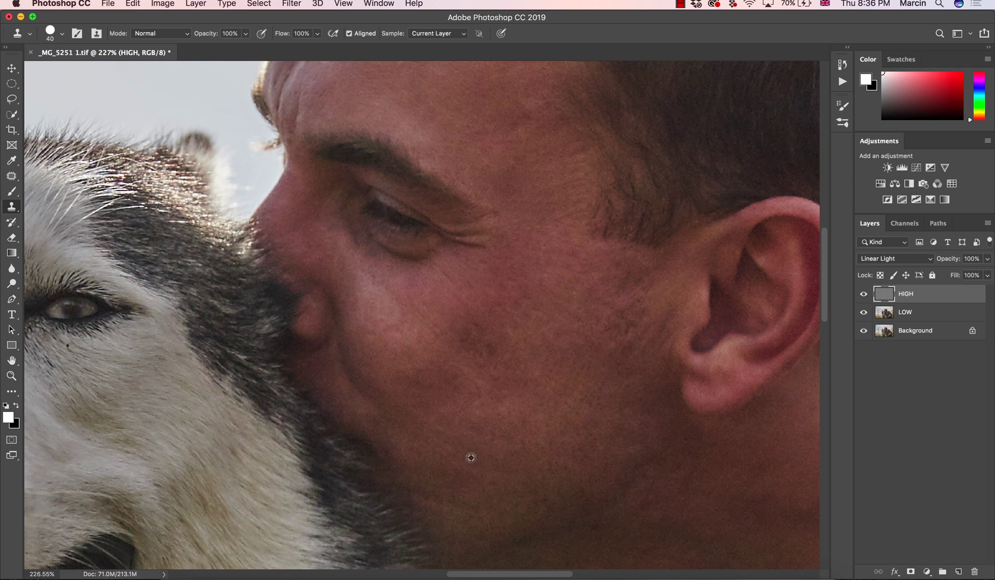
- Paint clean texture over the upper cheek and down the side of the cheek
{"action": "left_click", "coordinate": [621, 350], "text": "alt"}
{"action": "mouse_move", "coordinate": [622, 318]}
{"action": "left_mouse_down"}
{"action": "mouse_move", "coordinate": [603, 335]}
{"action": "mouse_move", "coordinate": [623, 318]}
{"action": "mouse_move", "coordinate": [622, 294]}
{"action": "mouse_move", "coordinate": [617, 319]}
{"action": "mouse_move", "coordinate": [642, 320]}
{"action": "mouse_move", "coordinate": [626, 361]}
{"action": "left_mouse_up"}
{"action": "left_click", "coordinate": [617, 319], "text": "alt"}
{"action": "left_click", "coordinate": [484, 361], "text": "alt"}
{"action": "mouse_move", "coordinate": [475, 349]}
{"action": "left_mouse_down"}
{"action": "mouse_move", "coordinate": [488, 355]}
{"action": "mouse_move", "coordinate": [502, 395]}
{"action": "left_mouse_up"}
{"action": "left_click", "coordinate": [569, 350], "text": "alt"}
{"action": "mouse_move", "coordinate": [548, 335]}
{"action": "left_mouse_down"}
{"action": "mouse_move", "coordinate": [554, 344]}
{"action": "mouse_move", "coordinate": [584, 332]}
{"action": "mouse_move", "coordinate": [539, 329]}
{"action": "mouse_move", "coordinate": [543, 382]}
{"action": "left_mouse_up"}
{"action": "left_click", "coordinate": [560, 345], "text": "alt"}
{"action": "left_click_drag", "start_coordinate": [566, 394], "coordinate": [419, 376]}
- Cover the remaining blemish at the temple with cloned skin
{"action": "left_click_drag", "start_coordinate": [534, 291], "coordinate": [618, 287]}
{"action": "left_click", "coordinate": [480, 240], "text": "alt"}
{"action": "mouse_move", "coordinate": [476, 265]}
{"action": "left_mouse_down"}
{"action": "mouse_move", "coordinate": [463, 278]}
{"action": "mouse_move", "coordinate": [474, 304]}
{"action": "mouse_move", "coordinate": [498, 260]}
{"action": "left_mouse_up"}
{"action": "left_click", "coordinate": [499, 278], "text": "alt"}
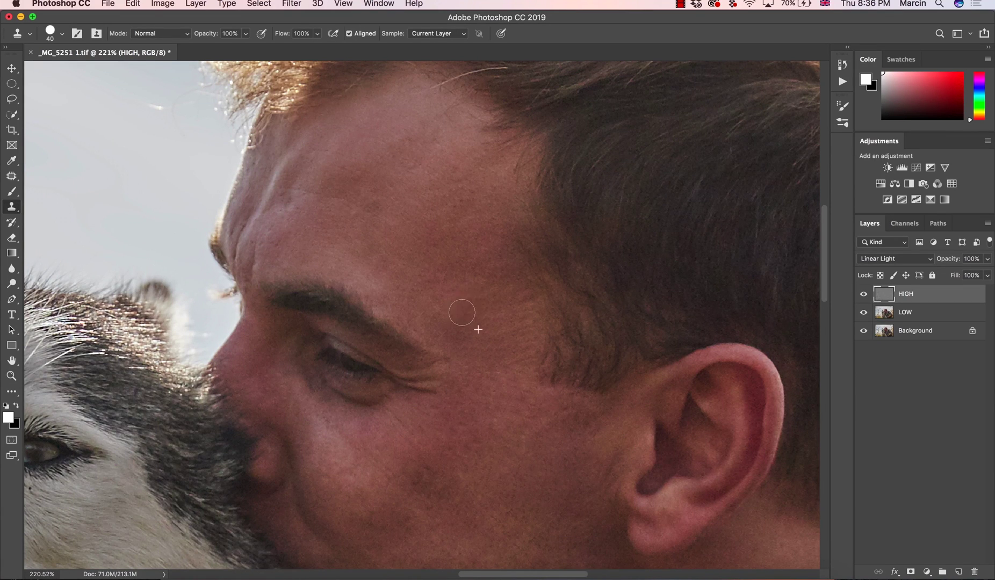
- Retouch spots on the lower cheek and neck, then select the LOW layer
{"action": "key", "text": "z"}
{"action": "left_click_drag", "start_coordinate": [501, 395], "coordinate": [486, 402]}
{"action": "left_click_drag", "start_coordinate": [584, 500], "coordinate": [581, 497]}
{"action": "key", "text": "s"}
{"action": "mouse_move", "coordinate": [521, 431]}
{"action": "left_mouse_down"}
{"action": "mouse_move", "coordinate": [543, 408]}
{"action": "mouse_move", "coordinate": [486, 240]}
{"action": "left_mouse_up"}
{"action": "left_click", "coordinate": [527, 408], "text": "alt"}
{"action": "left_click", "coordinate": [438, 405]}
{"action": "left_click", "coordinate": [586, 520], "text": "alt"}
{"action": "left_click", "coordinate": [562, 507]}
{"action": "left_click", "coordinate": [590, 417], "text": "alt"}
{"action": "left_click_drag", "start_coordinate": [558, 407], "coordinate": [524, 407]}
{"action": "left_click", "coordinate": [892, 317]}
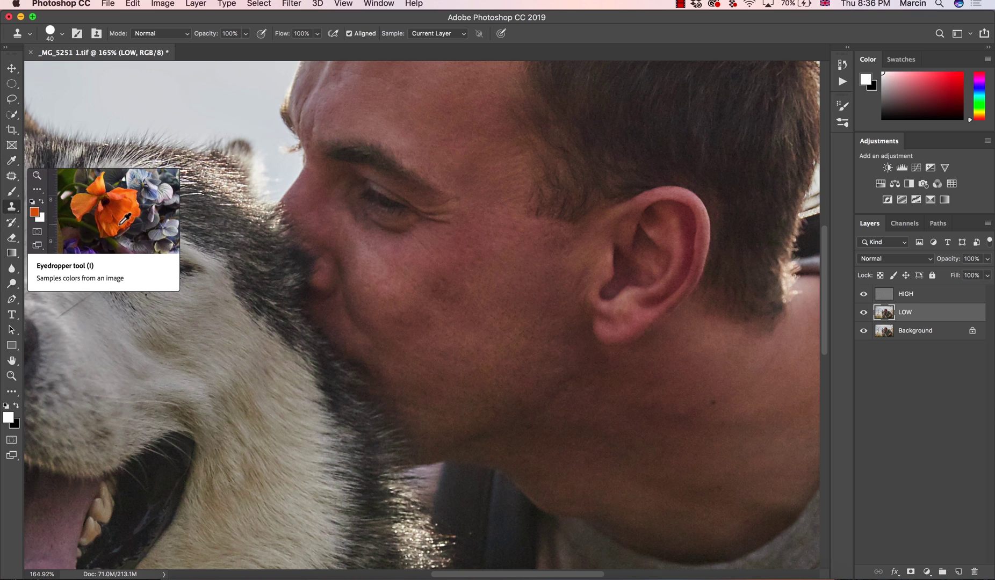
- With the Patch Tool, patch rough spots on the cheek and jaw of the LOW layer
{"action": "left_click", "coordinate": [11, 176]}
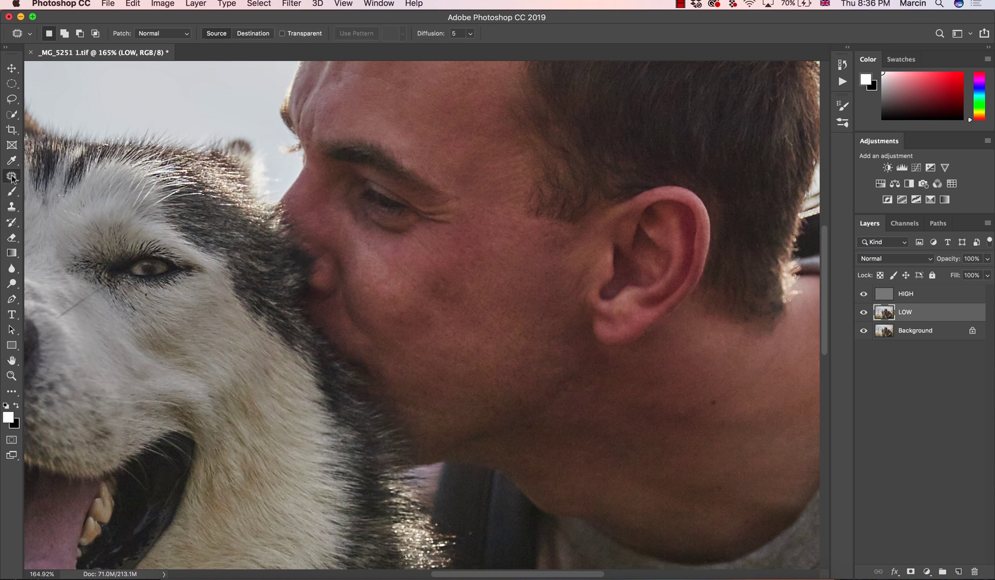
{"action": "left_click", "coordinate": [54, 197]}
{"action": "mouse_move", "coordinate": [421, 358]}
{"action": "left_mouse_down"}
{"action": "mouse_move", "coordinate": [416, 334]}
{"action": "mouse_move", "coordinate": [442, 368]}
{"action": "left_mouse_up"}
{"action": "key", "text": "super+d"}
{"action": "mouse_move", "coordinate": [415, 399]}
{"action": "left_mouse_down"}
{"action": "mouse_move", "coordinate": [438, 396]}
{"action": "mouse_move", "coordinate": [407, 391]}
{"action": "mouse_move", "coordinate": [428, 377]}
{"action": "left_mouse_up"}
{"action": "key", "text": "ctrl+d"}
{"action": "mouse_move", "coordinate": [484, 241]}
{"action": "left_mouse_down"}
{"action": "mouse_move", "coordinate": [506, 233]}
{"action": "mouse_move", "coordinate": [527, 278]}
{"action": "mouse_move", "coordinate": [503, 146]}
{"action": "mouse_move", "coordinate": [472, 118]}
{"action": "mouse_move", "coordinate": [504, 242]}
{"action": "left_mouse_up"}
{"action": "key", "text": "ctrl+d"}
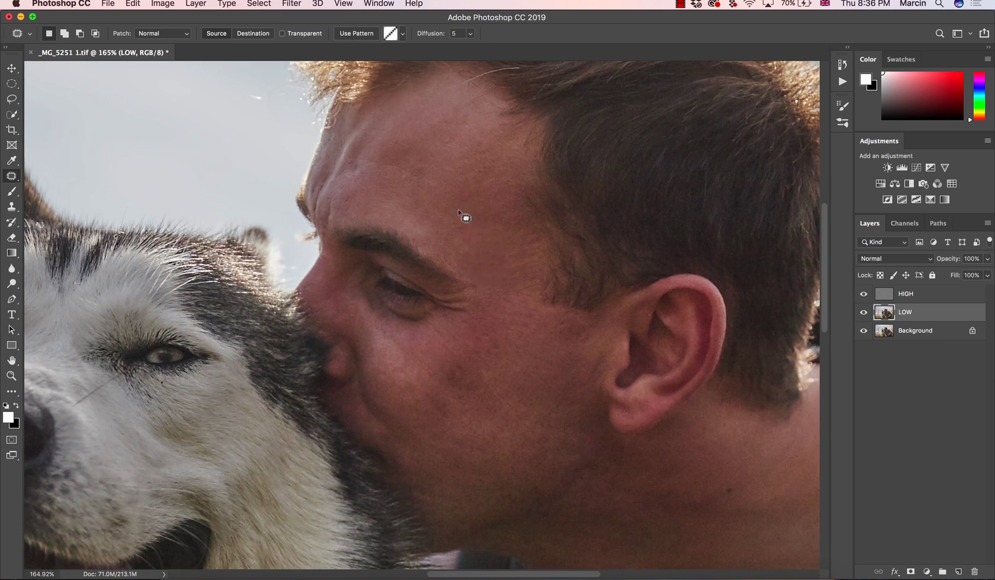
{"action": "key", "text": "super+d"}
- Patch the temple blemishes with clean skin from higher up, deselecting after each
{"action": "mouse_move", "coordinate": [452, 217]}
{"action": "left_mouse_down"}
{"action": "mouse_move", "coordinate": [490, 242]}
{"action": "mouse_move", "coordinate": [483, 205]}
{"action": "mouse_move", "coordinate": [492, 196]}
{"action": "left_mouse_up"}
{"action": "key", "text": "super+d"}
{"action": "left_click_drag", "start_coordinate": [503, 248], "coordinate": [504, 242]}
{"action": "left_click_drag", "start_coordinate": [500, 234], "coordinate": [498, 219]}
{"action": "key", "text": "super+d"}
{"action": "mouse_move", "coordinate": [534, 270]}
{"action": "left_mouse_down"}
{"action": "mouse_move", "coordinate": [513, 239]}
{"action": "mouse_move", "coordinate": [532, 262]}
{"action": "left_mouse_up"}
{"action": "left_click_drag", "start_coordinate": [506, 251], "coordinate": [497, 214]}
{"action": "key", "text": "super+d"}
- Patch a spot on the forehead, then zoom back out to frame the man's face
{"action": "key", "text": "z"}
{"action": "left_click", "coordinate": [557, 366], "text": "alt"}
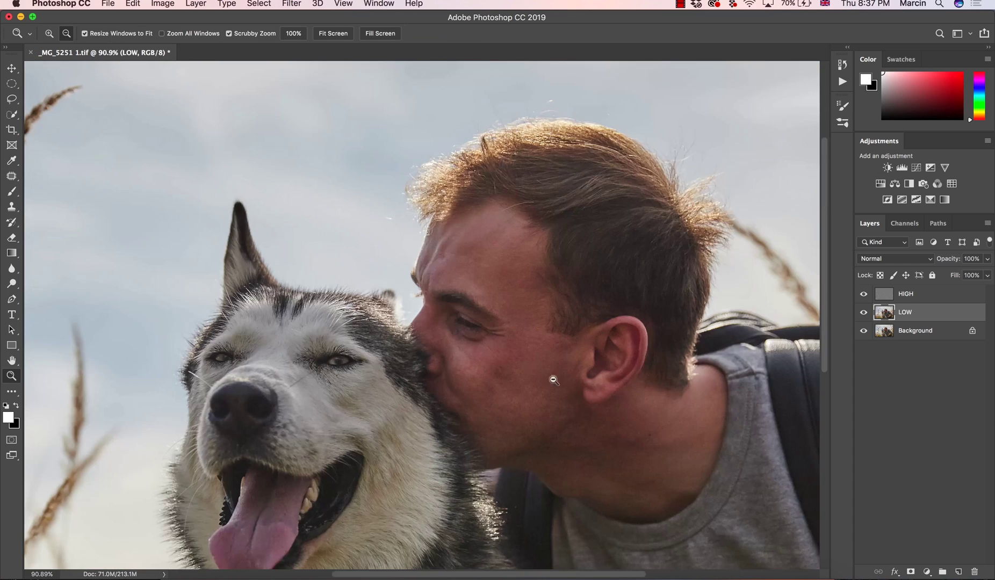
{"action": "mouse_move", "coordinate": [481, 267]}
{"action": "left_mouse_down"}
{"action": "mouse_move", "coordinate": [533, 284]}
{"action": "mouse_move", "coordinate": [591, 286]}
{"action": "left_mouse_up"}
{"action": "key", "text": "j"}
{"action": "mouse_move", "coordinate": [442, 246]}
{"action": "left_mouse_down"}
{"action": "mouse_move", "coordinate": [543, 291]}
{"action": "mouse_move", "coordinate": [457, 284]}
{"action": "left_mouse_up"}
{"action": "key", "text": "super+d"}
{"action": "key", "text": "z"}
{"action": "left_click_drag", "start_coordinate": [533, 311], "coordinate": [507, 314]}
{"action": "left_click_drag", "start_coordinate": [542, 390], "coordinate": [531, 339]}
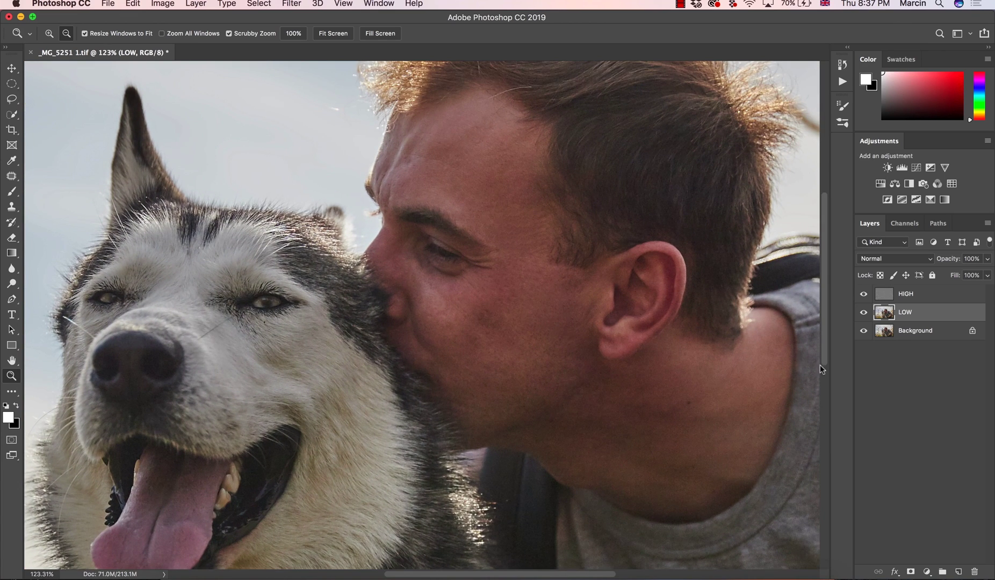
- Duplicate LOW and apply a 10-pixel Gaussian Blur to LOW copy
{"action": "key", "text": "super+j"}
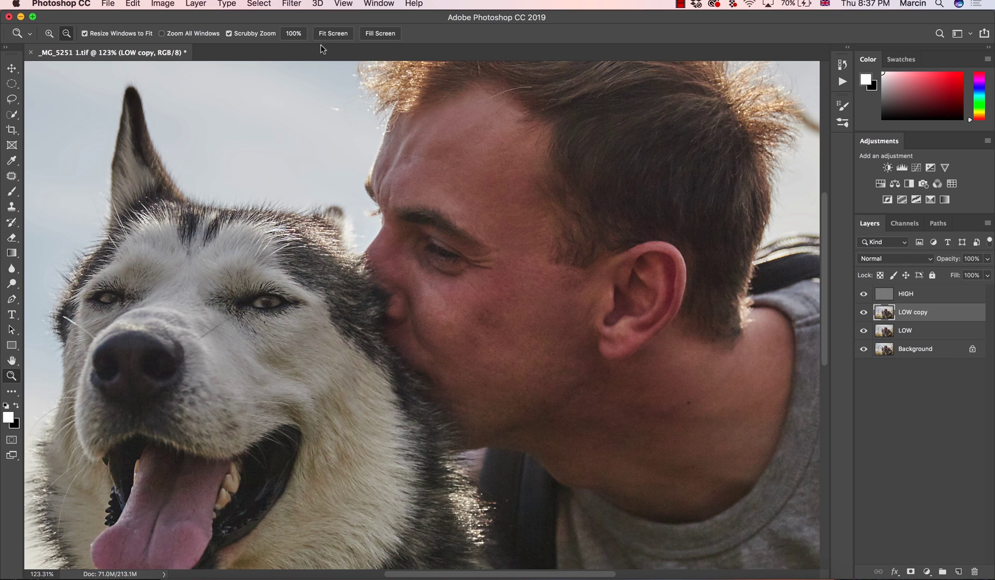
{"action": "left_click", "coordinate": [293, 5]}
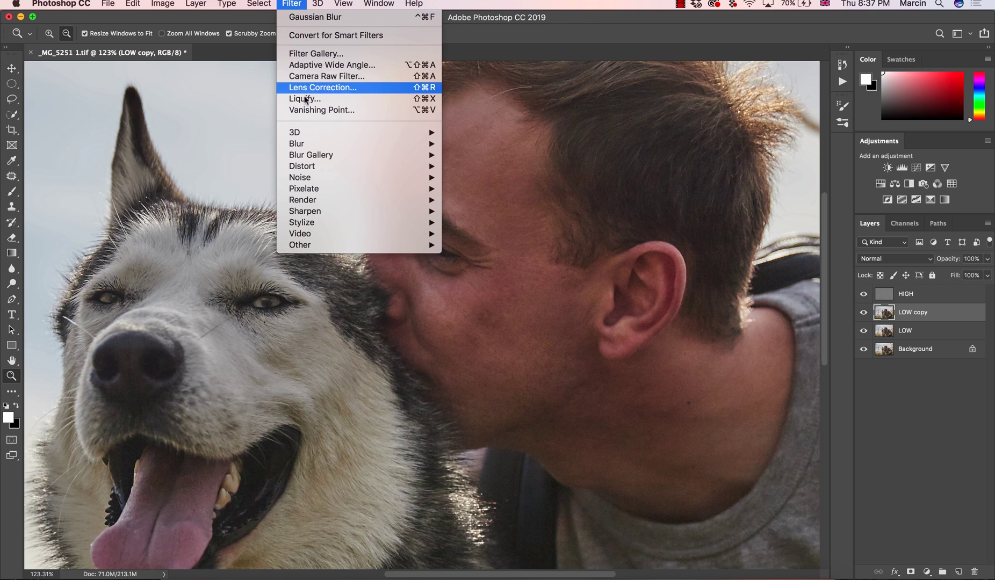
{"action": "mouse_move", "coordinate": [354, 143]}
{"action": "left_click", "coordinate": [484, 189]}
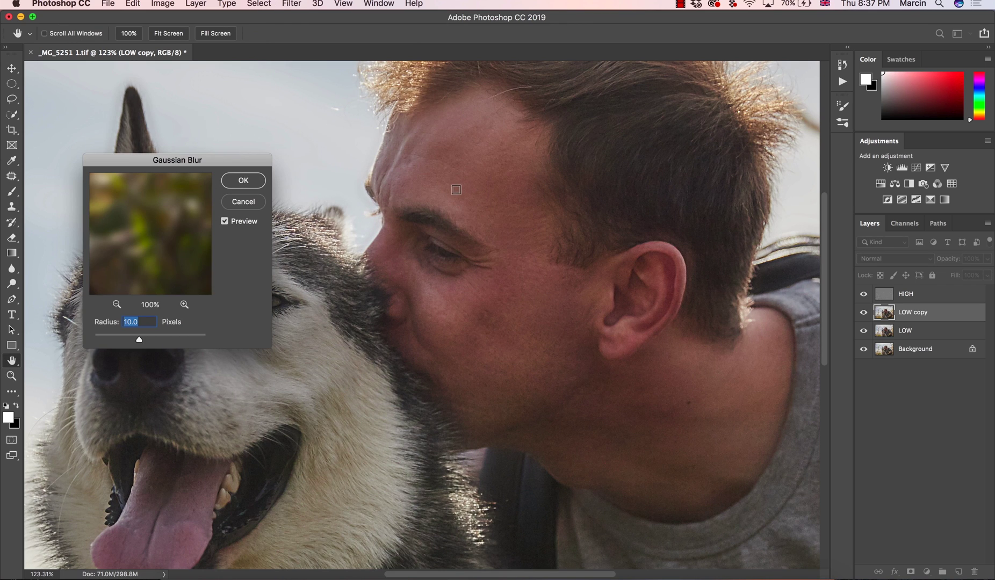
{"action": "type", "text": "30"}
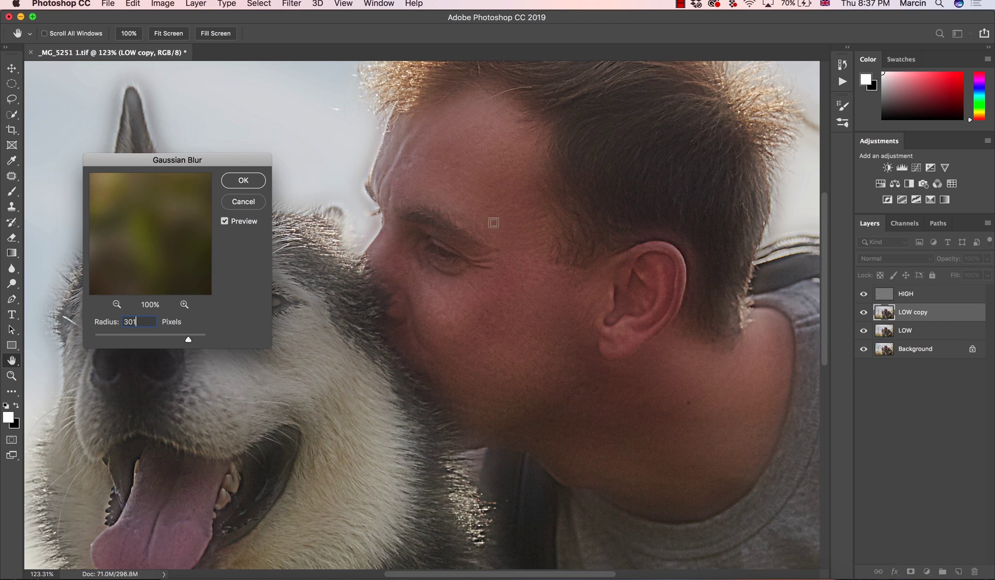
{"action": "type", "text": "10"}
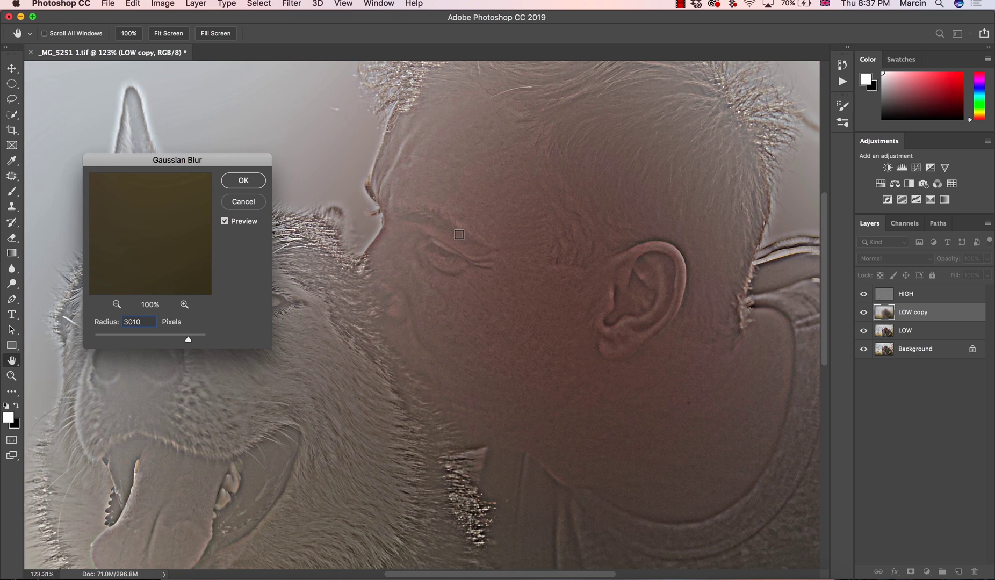
{"action": "left_click", "coordinate": [107, 323]}
{"action": "type", "text": "1"}
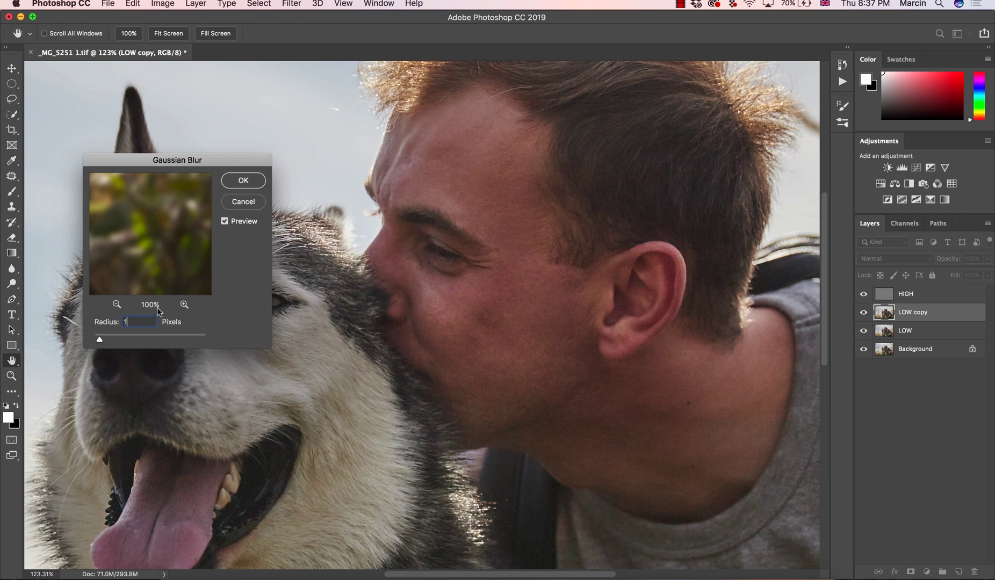
{"action": "type", "text": "50"}
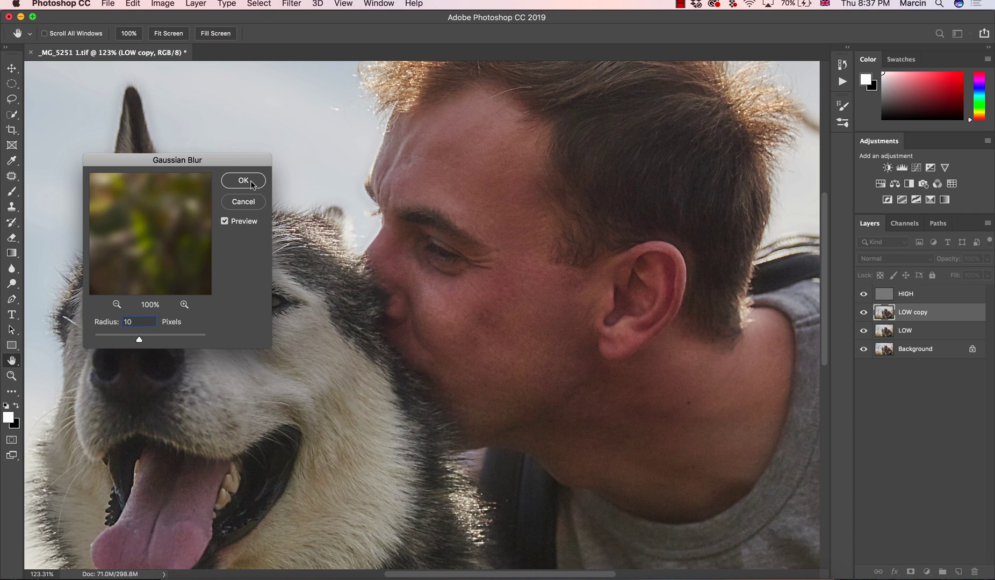
{"action": "left_click", "coordinate": [244, 180]}
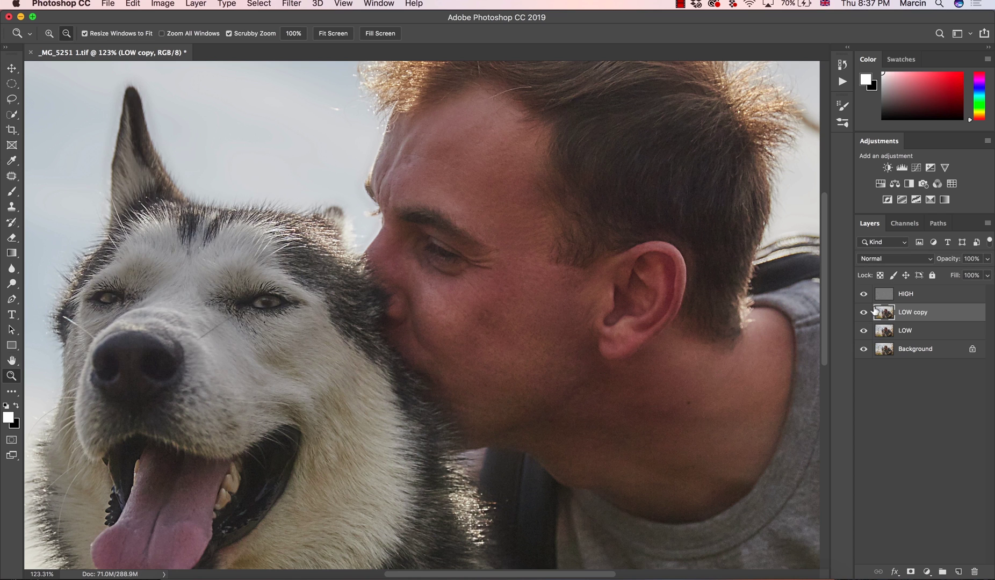
- Toggle LOW copy's visibility repeatedly to compare the image with and without the blur
{"action": "left_click", "coordinate": [865, 312]}
{"action": "left_click", "coordinate": [865, 311]}
{"action": "left_click", "coordinate": [865, 311]}
{"action": "left_click", "coordinate": [865, 312]}
{"action": "left_click", "coordinate": [865, 311]}
{"action": "left_click", "coordinate": [865, 311]}
{"action": "left_click", "coordinate": [865, 311]}
{"action": "left_click", "coordinate": [865, 311]}
- Add an inverted black mask to LOW copy and paint the smoothing back over temple, cheek and jaw with a 100-size brush
{"action": "left_click", "coordinate": [910, 571]}
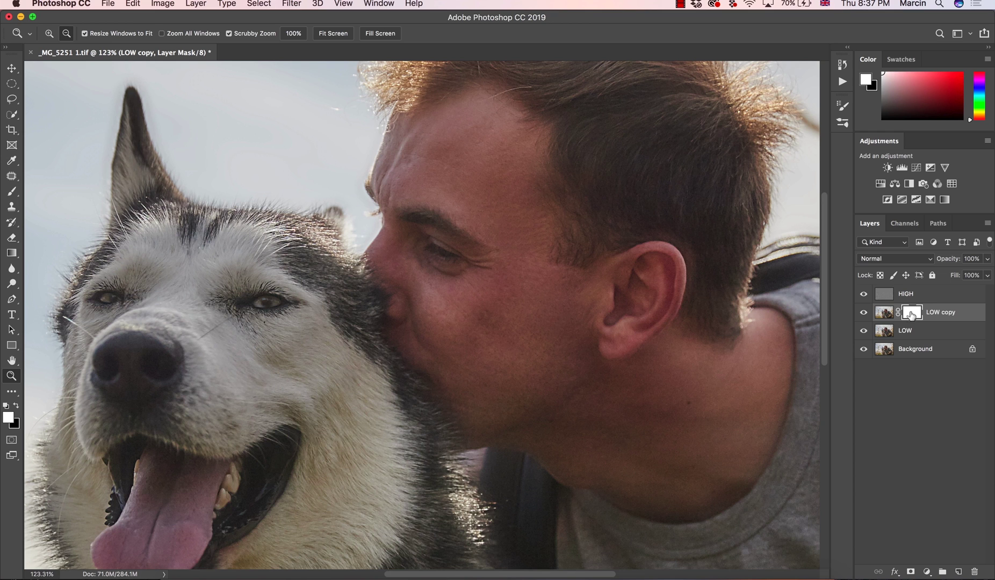
{"action": "key", "text": "super+i"}
{"action": "key", "text": "b"}
{"action": "key", "text": "bracketleft"}
{"action": "key", "text": "bracketleft"}
{"action": "key", "text": "bracketleft"}
{"action": "key", "text": "bracketleft"}
{"action": "key", "text": "bracketleft"}
{"action": "key", "text": "bracketleft"}
{"action": "key", "text": "bracketleft"}
{"action": "key", "text": "bracketleft"}
{"action": "key", "text": "bracketleft"}
{"action": "key", "text": "bracketleft"}
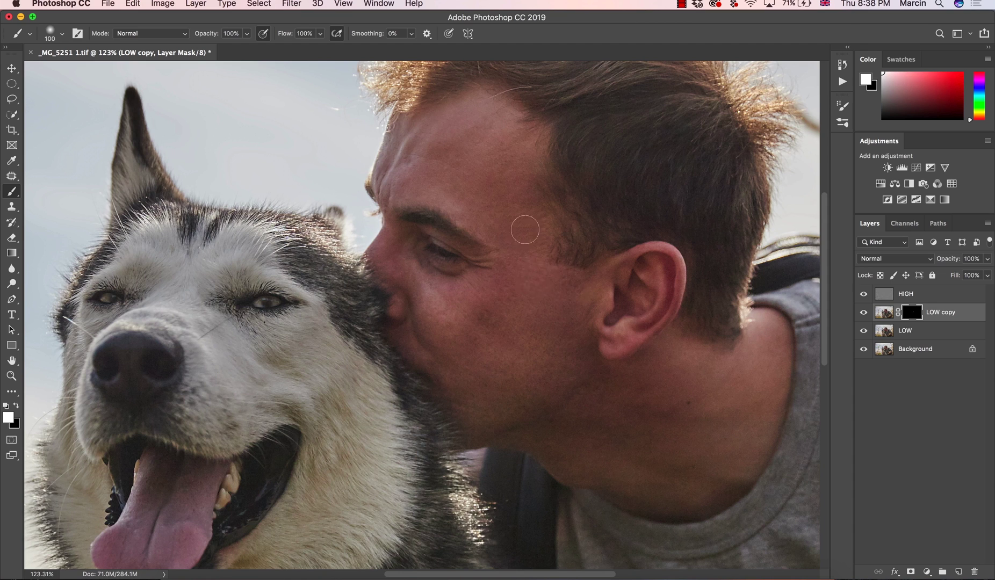
{"action": "mouse_move", "coordinate": [523, 220]}
{"action": "left_mouse_down"}
{"action": "mouse_move", "coordinate": [534, 217]}
{"action": "mouse_move", "coordinate": [486, 199]}
{"action": "mouse_move", "coordinate": [496, 211]}
{"action": "left_mouse_up"}
{"action": "mouse_move", "coordinate": [475, 206]}
{"action": "left_mouse_down"}
{"action": "mouse_move", "coordinate": [500, 233]}
{"action": "mouse_move", "coordinate": [495, 301]}
{"action": "mouse_move", "coordinate": [465, 329]}
{"action": "mouse_move", "coordinate": [465, 406]}
{"action": "mouse_move", "coordinate": [549, 383]}
{"action": "mouse_move", "coordinate": [536, 403]}
{"action": "mouse_move", "coordinate": [574, 366]}
{"action": "mouse_move", "coordinate": [567, 380]}
{"action": "mouse_move", "coordinate": [490, 372]}
{"action": "mouse_move", "coordinate": [543, 330]}
{"action": "mouse_move", "coordinate": [480, 304]}
{"action": "mouse_move", "coordinate": [529, 310]}
{"action": "mouse_move", "coordinate": [541, 369]}
{"action": "mouse_move", "coordinate": [537, 342]}
{"action": "left_mouse_up"}
{"action": "key", "text": "super+0"}
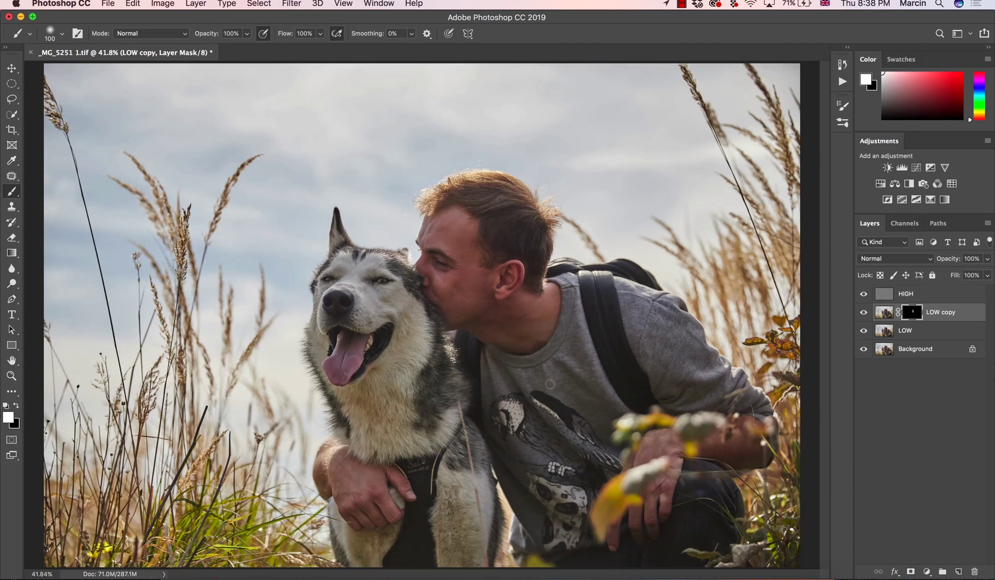
- Group HIGH, LOW copy and LOW into Group 1, check before/after, and expand the group
{"action": "left_click", "coordinate": [916, 299]}
{"action": "left_click", "coordinate": [923, 330], "text": "shift"}
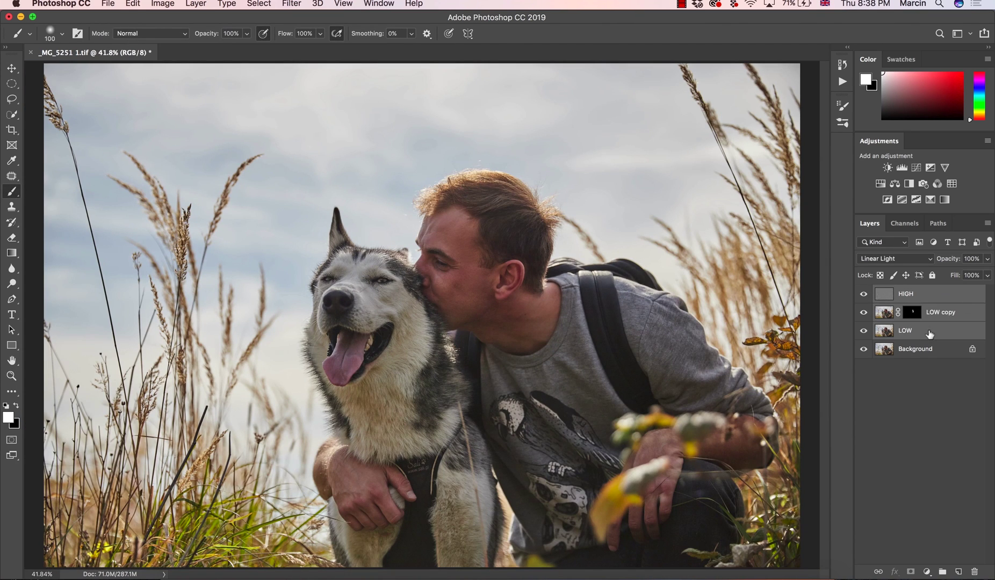
{"action": "key", "text": "super+g"}
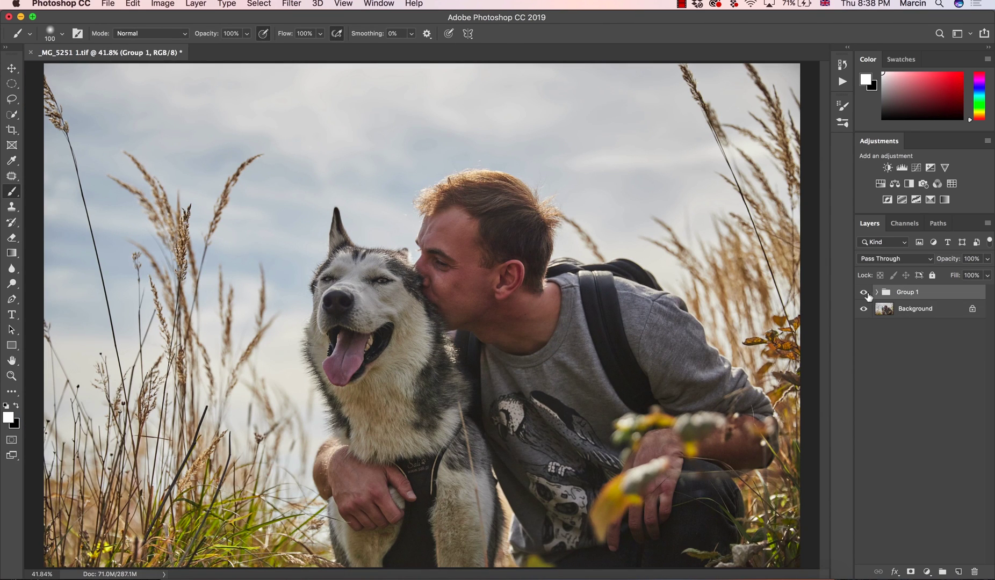
{"action": "left_click", "coordinate": [865, 293]}
{"action": "left_click", "coordinate": [864, 293]}
{"action": "left_click", "coordinate": [877, 292]}
{"action": "key", "text": "z"}
{"action": "mouse_move", "coordinate": [446, 259]}
{"action": "left_mouse_down"}
{"action": "mouse_move", "coordinate": [509, 293]}
{"action": "mouse_move", "coordinate": [520, 324]}
{"action": "left_mouse_up"}
- Add an empty layer above LOW copy and set Clone Stamp to DB Brush 120 px sampling Current & Below
{"action": "key", "text": "b"}
{"action": "left_click", "coordinate": [937, 327]}
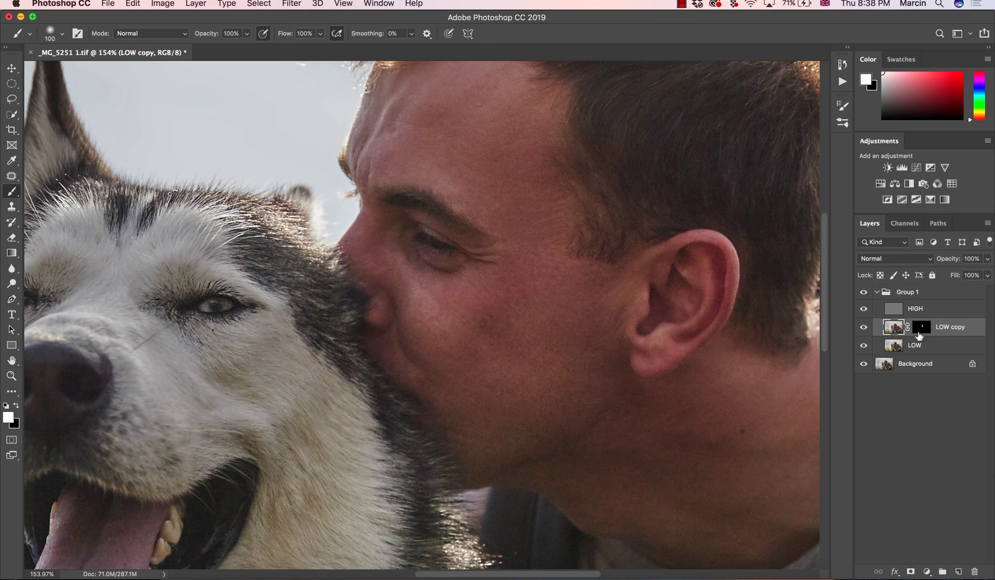
{"action": "left_click", "coordinate": [959, 571]}
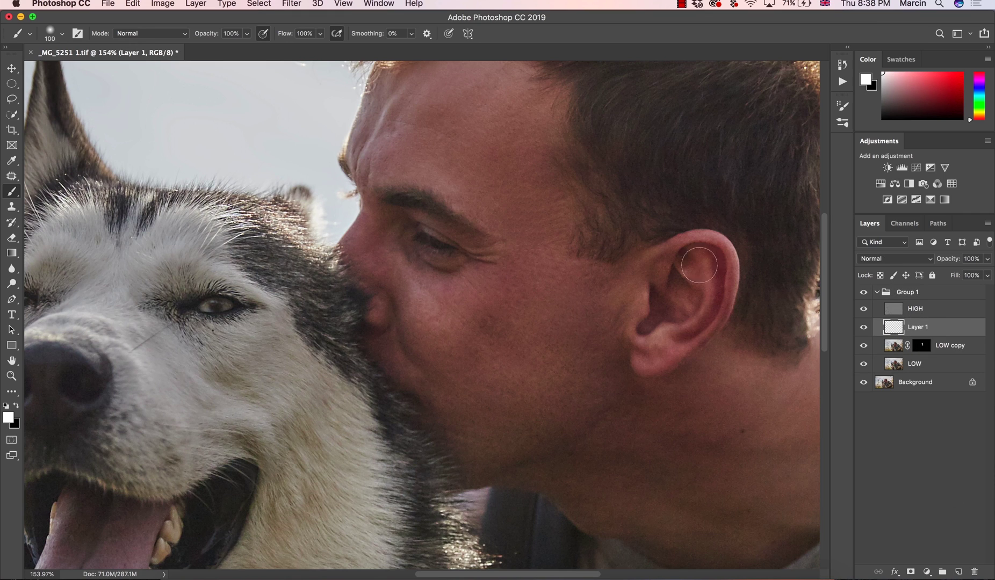
{"action": "left_click", "coordinate": [13, 207]}
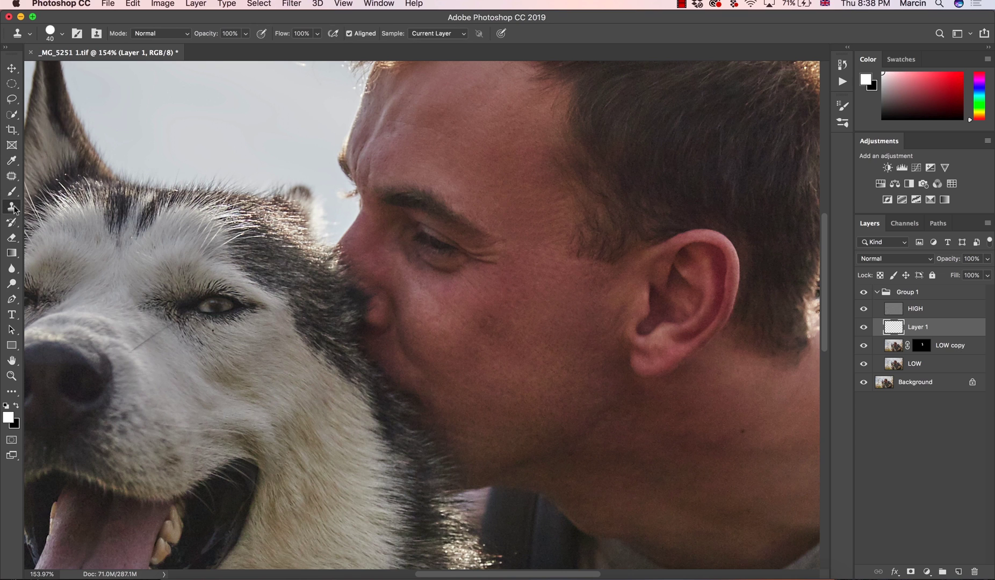
{"action": "left_click", "coordinate": [63, 34]}
{"action": "scroll", "coordinate": [146, 148], "scroll_direction": "down", "scroll_amount": 1}
{"action": "left_click_drag", "start_coordinate": [145, 148], "coordinate": [144, 202]}
{"action": "left_click", "coordinate": [87, 185]}
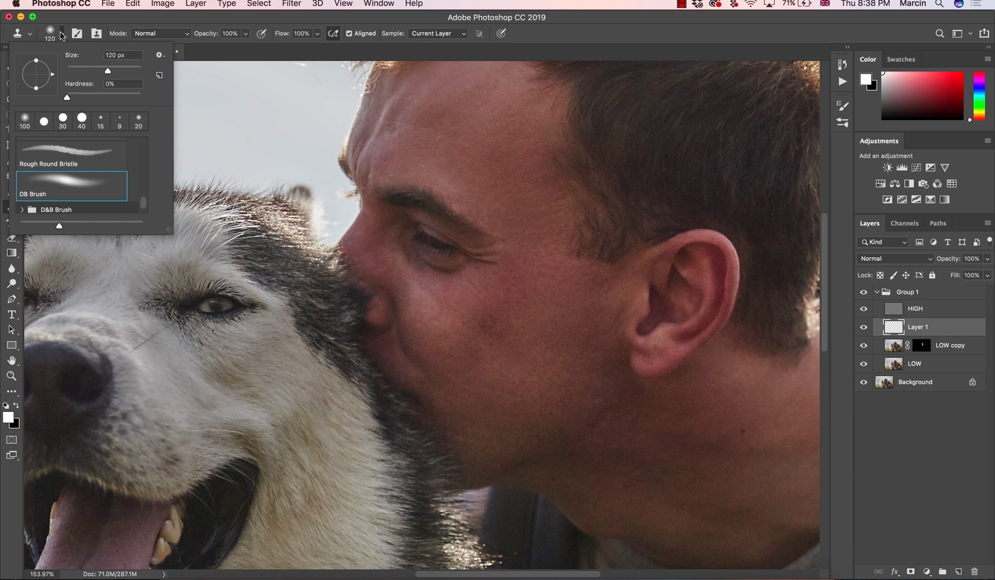
{"action": "key", "text": "Return"}
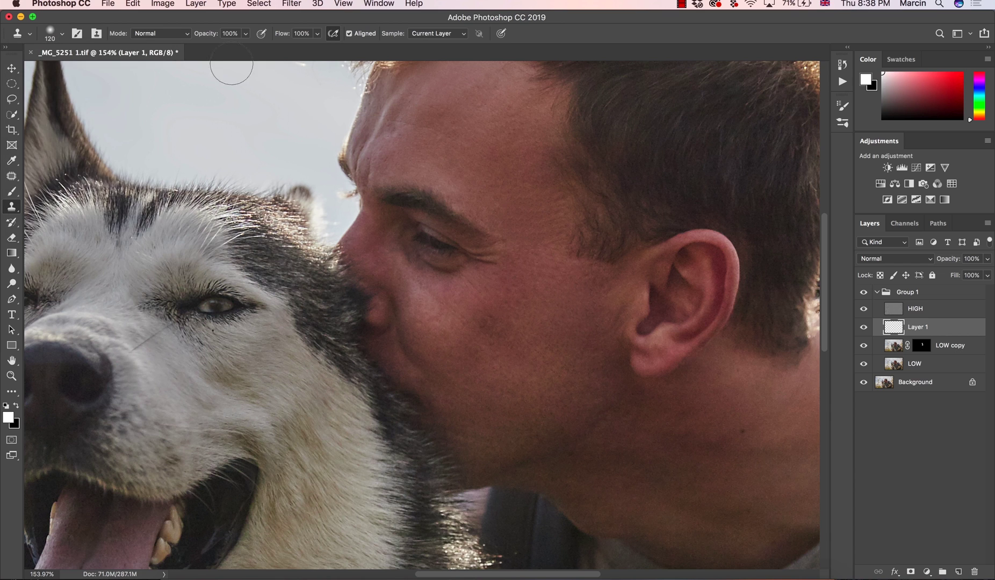
{"action": "left_click", "coordinate": [436, 33]}
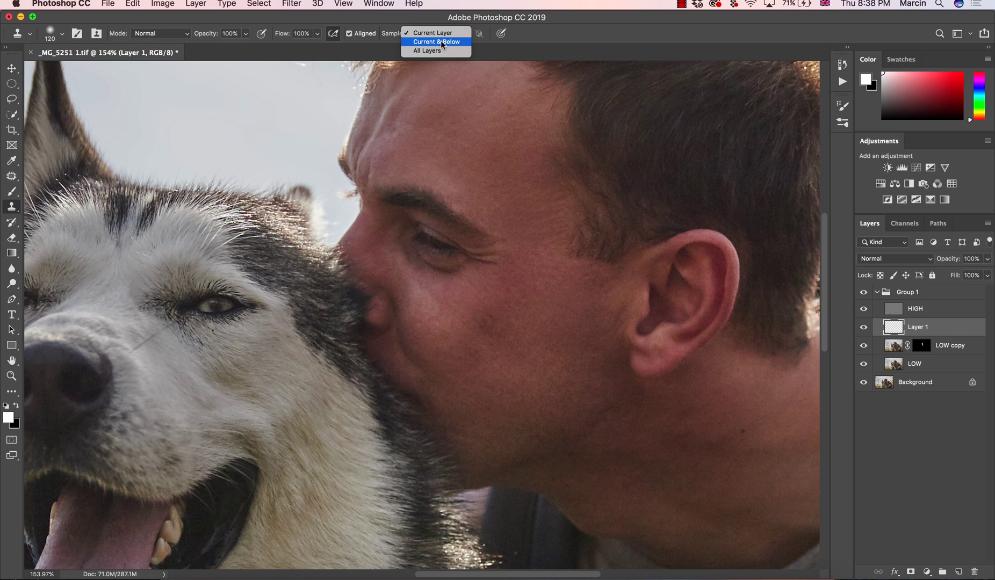
{"action": "left_click", "coordinate": [441, 41]}
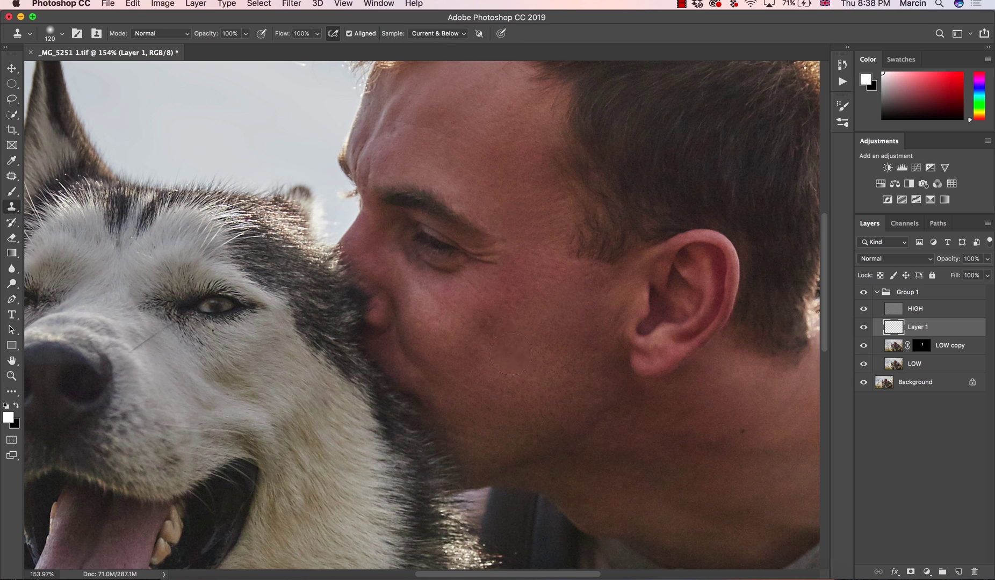
- Clone smooth skin over the cheek, along the jaw and near the sideburn
{"action": "left_click", "coordinate": [495, 391], "text": "alt"}
{"action": "mouse_move", "coordinate": [497, 374]}
{"action": "left_mouse_down"}
{"action": "mouse_move", "coordinate": [510, 375]}
{"action": "mouse_move", "coordinate": [468, 391]}
{"action": "left_mouse_up"}
{"action": "left_click", "coordinate": [500, 404], "text": "alt"}
{"action": "mouse_move", "coordinate": [485, 430]}
{"action": "left_mouse_down"}
{"action": "mouse_move", "coordinate": [479, 436]}
{"action": "mouse_move", "coordinate": [536, 426]}
{"action": "mouse_move", "coordinate": [544, 409]}
{"action": "left_mouse_up"}
{"action": "left_click", "coordinate": [579, 350], "text": "alt"}
{"action": "left_click_drag", "start_coordinate": [586, 380], "coordinate": [585, 340]}
{"action": "left_click", "coordinate": [586, 313], "text": "alt"}
{"action": "mouse_move", "coordinate": [582, 285]}
{"action": "left_mouse_down"}
{"action": "mouse_move", "coordinate": [562, 286]}
{"action": "mouse_move", "coordinate": [584, 293]}
{"action": "left_mouse_up"}
{"action": "left_click", "coordinate": [558, 294], "text": "alt"}
- Clone smooth skin beside the eye, up the temple and across the forehead
{"action": "left_click", "coordinate": [538, 232], "text": "alt"}
{"action": "left_click_drag", "start_coordinate": [538, 264], "coordinate": [544, 277]}
{"action": "left_click", "coordinate": [535, 211], "text": "alt"}
{"action": "mouse_move", "coordinate": [555, 207]}
{"action": "left_mouse_down"}
{"action": "mouse_move", "coordinate": [529, 169]}
{"action": "mouse_move", "coordinate": [489, 193]}
{"action": "mouse_move", "coordinate": [509, 210]}
{"action": "left_mouse_up"}
{"action": "left_click", "coordinate": [484, 166], "text": "alt"}
{"action": "left_click", "coordinate": [516, 95], "text": "alt"}
{"action": "left_click_drag", "start_coordinate": [525, 128], "coordinate": [533, 134]}
{"action": "left_click", "coordinate": [450, 158], "text": "alt"}
{"action": "mouse_move", "coordinate": [435, 147]}
{"action": "left_mouse_down"}
{"action": "mouse_move", "coordinate": [449, 118]}
{"action": "mouse_move", "coordinate": [433, 150]}
{"action": "mouse_move", "coordinate": [451, 164]}
{"action": "mouse_move", "coordinate": [424, 157]}
{"action": "left_mouse_up"}
{"action": "left_click", "coordinate": [469, 111], "text": "alt"}
{"action": "left_click", "coordinate": [429, 164], "text": "alt"}
{"action": "left_click", "coordinate": [492, 189], "text": "alt"}
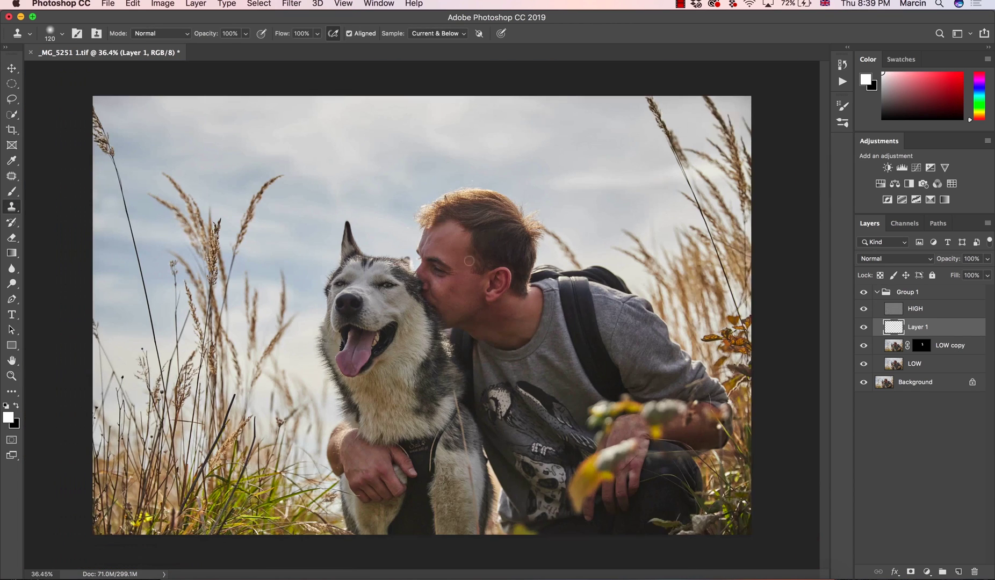